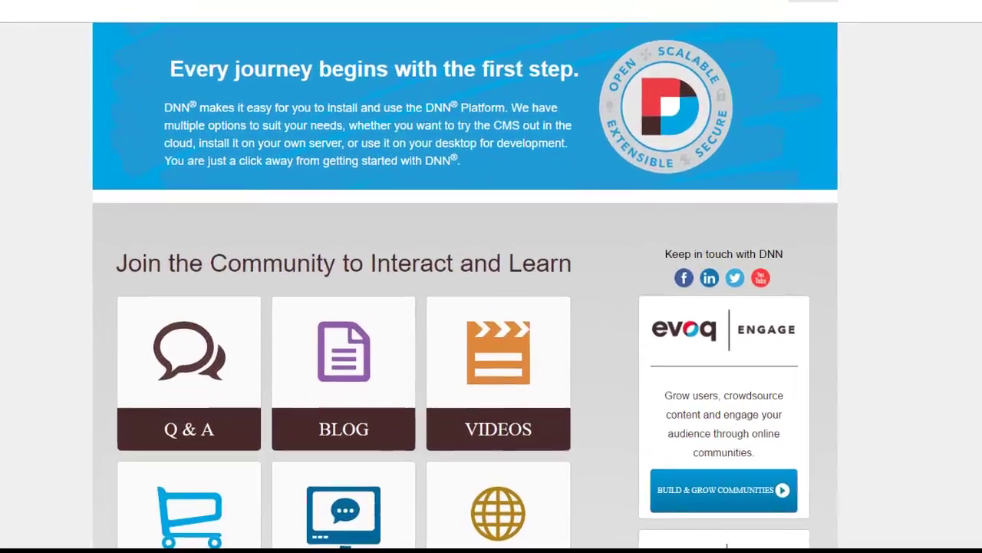
Bring the 'porto' download folder window in File Explorer to the front
{"action": "mouse_move", "coordinate": [263, 530]}
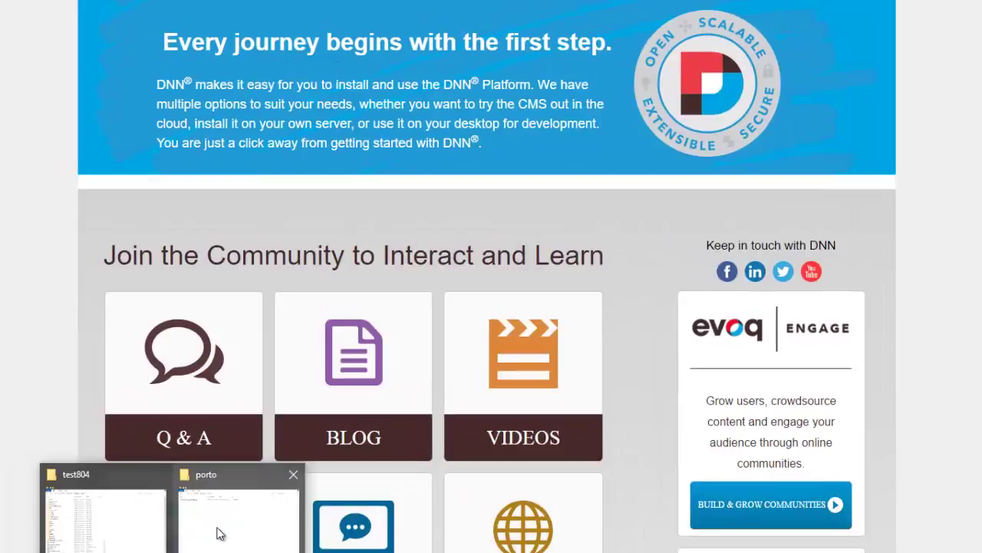
{"action": "left_click", "coordinate": [206, 515]}
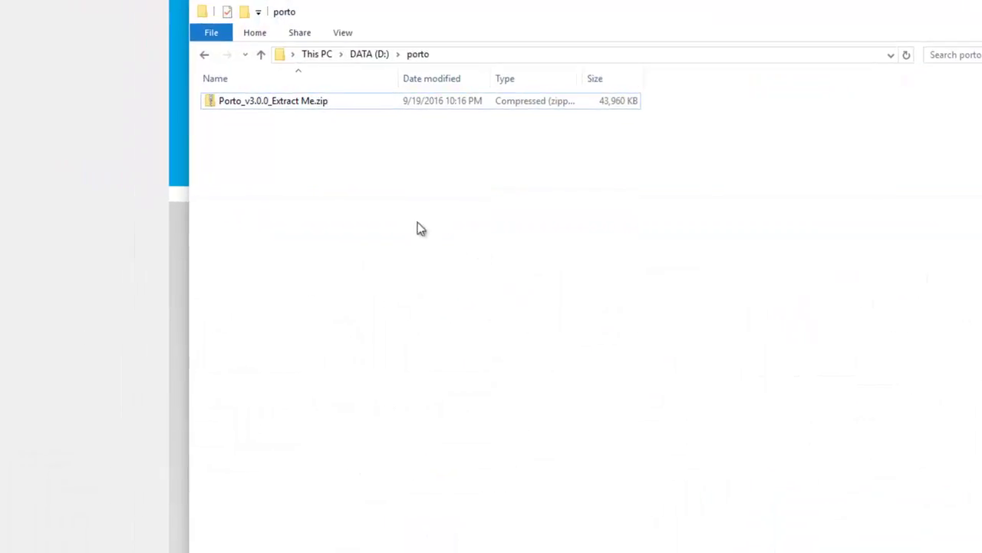
Extract Porto_v3.0.0_Extract Me.zip into its own 'Porto_v3.0.0_Extract Me' folder and open it
{"action": "left_click", "coordinate": [302, 103]}
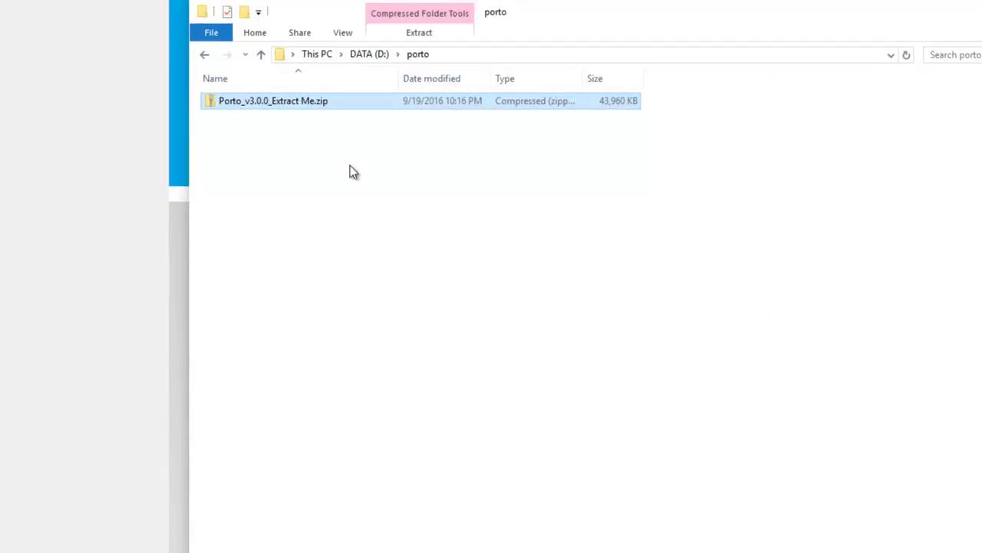
{"action": "right_click", "coordinate": [330, 104]}
{"action": "left_click", "coordinate": [283, 218]}
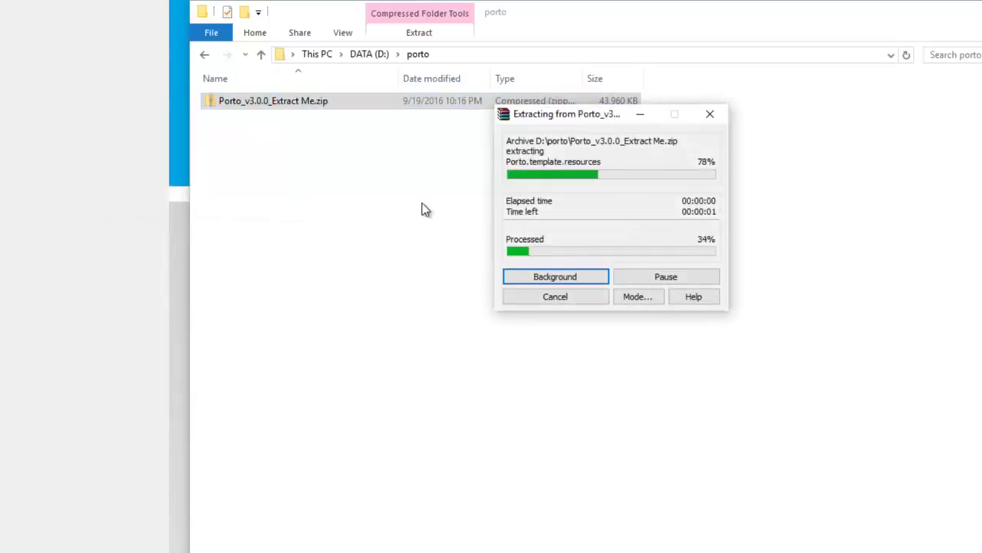
{"action": "double_click", "coordinate": [317, 102]}
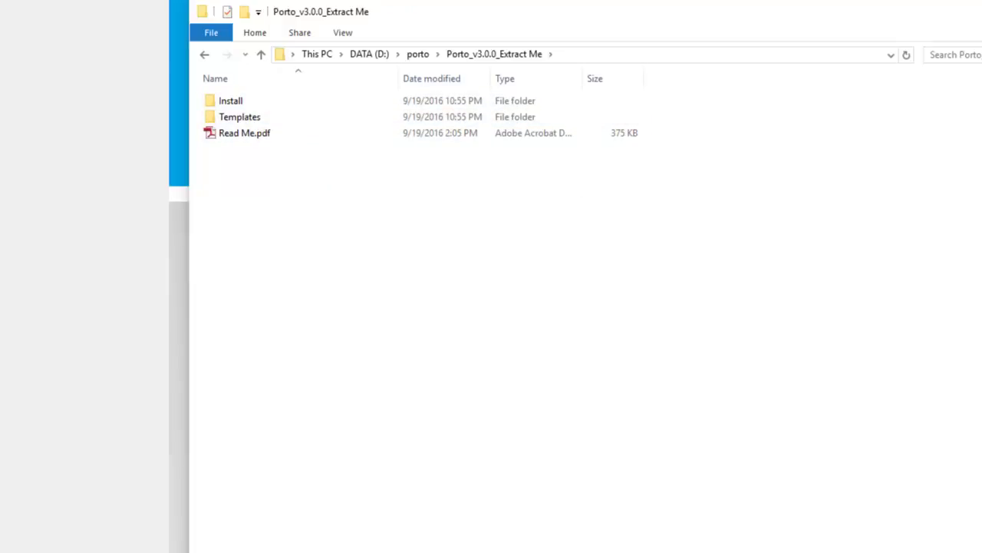
{"action": "double_click", "coordinate": [247, 105]}
{"action": "left_click", "coordinate": [258, 115]}
{"action": "double_click", "coordinate": [258, 116]}
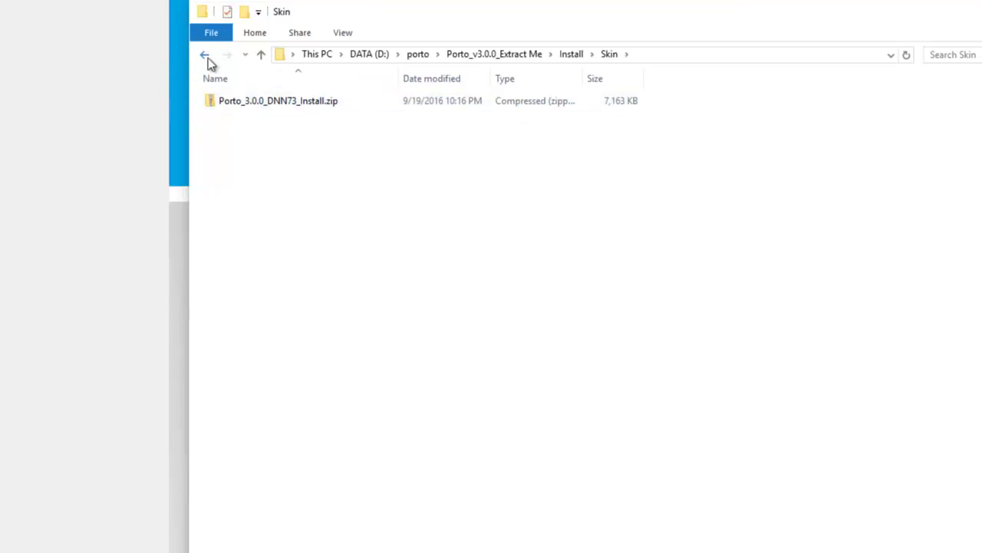
{"action": "left_click", "coordinate": [205, 55]}
{"action": "double_click", "coordinate": [255, 100]}
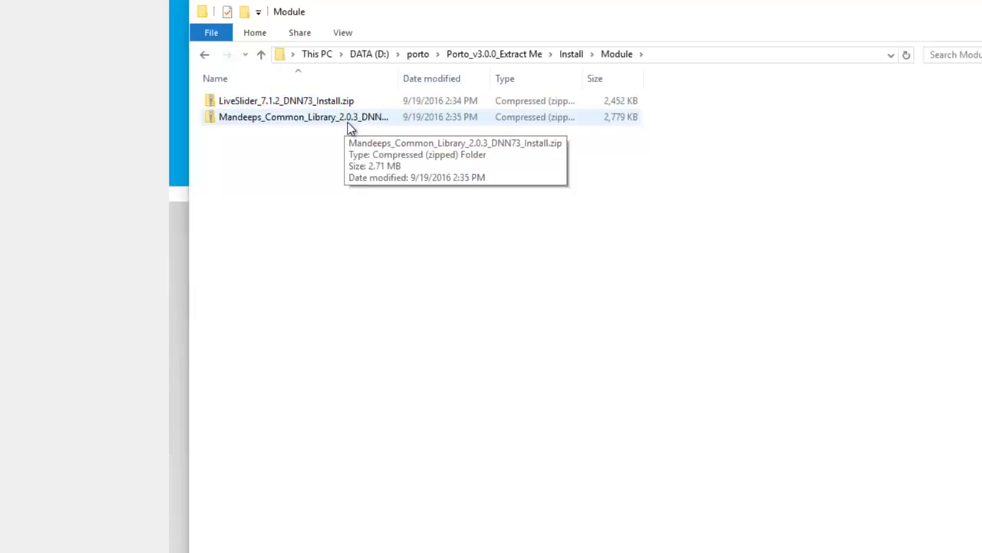
{"action": "left_click", "coordinate": [206, 60]}
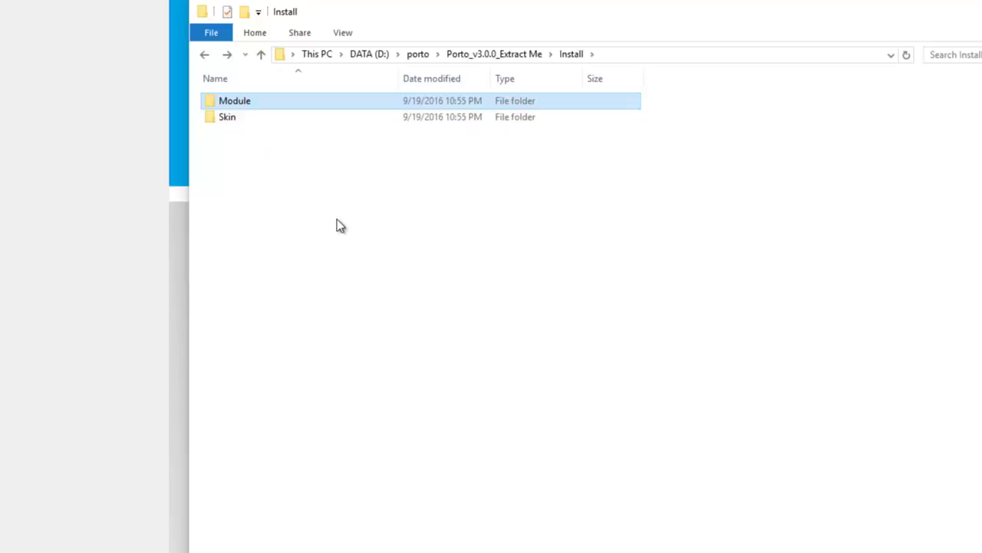
{"action": "left_click", "coordinate": [205, 56]}
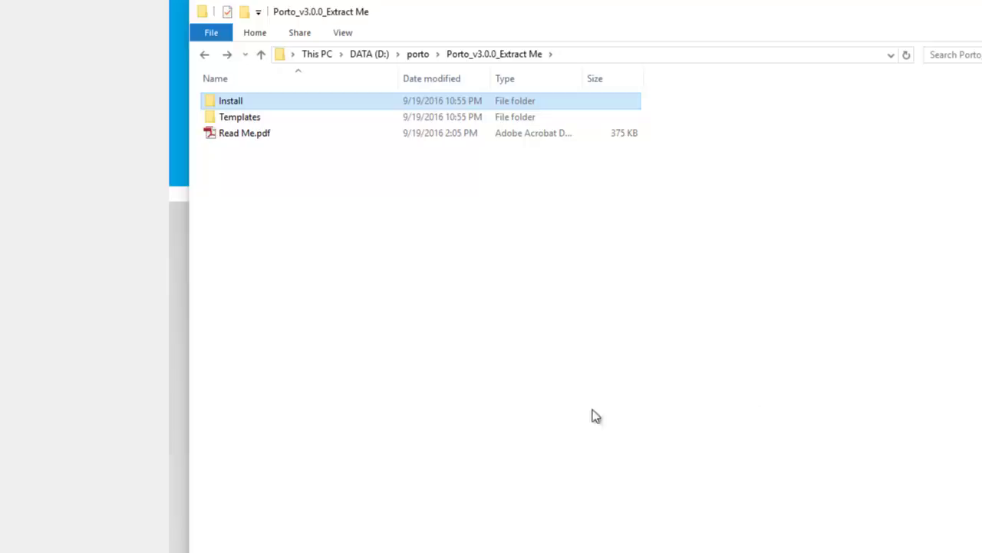
{"action": "mouse_move", "coordinate": [270, 552]}
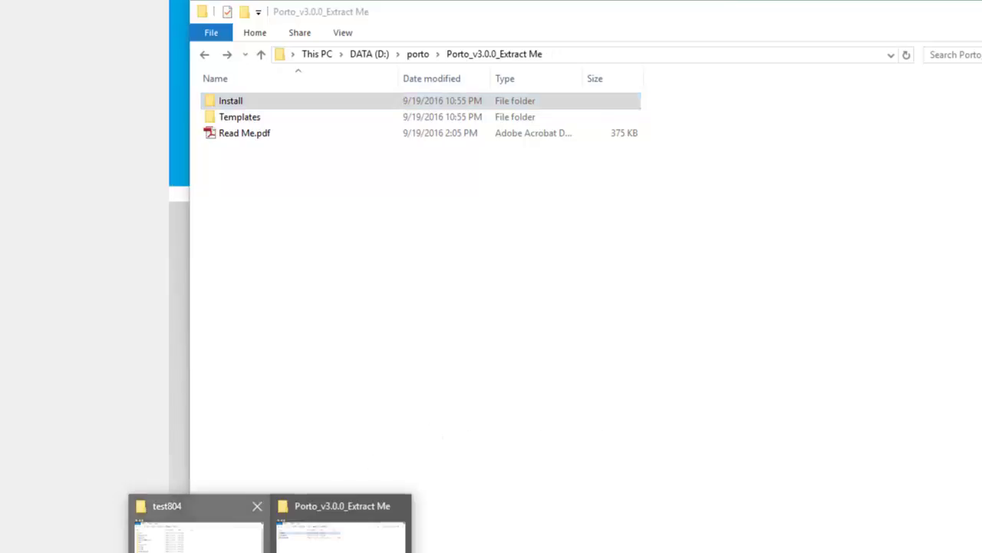
Switch to the test804 site folder window and select its Install folder
{"action": "left_click", "coordinate": [196, 534]}
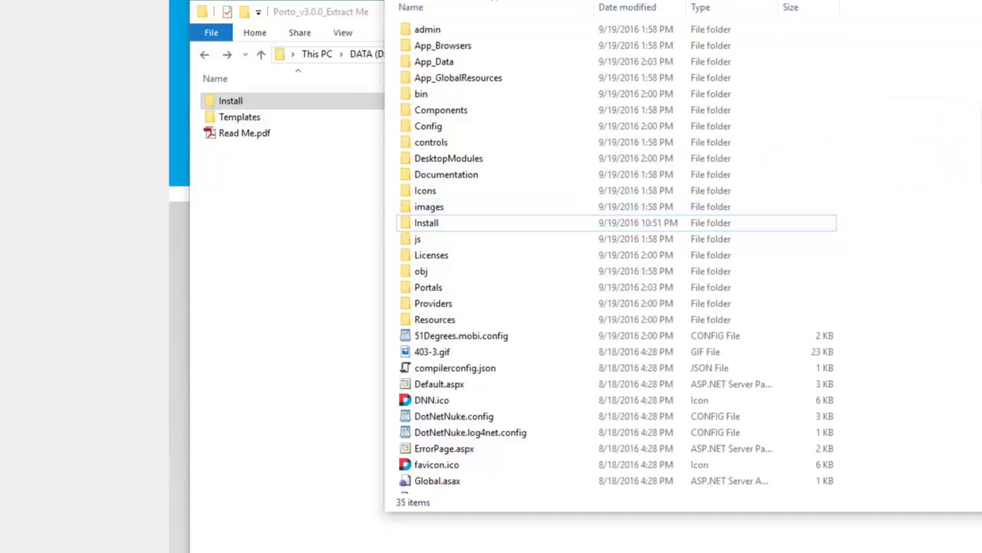
{"action": "left_click", "coordinate": [584, 223]}
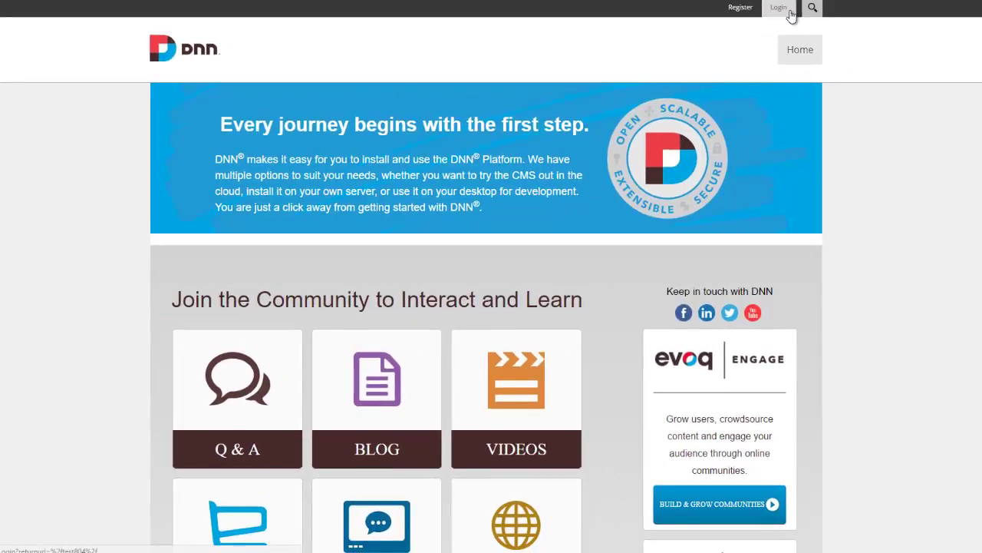
Log in with the superuser credentials and go to the Host Extensions page
{"action": "left_click", "coordinate": [788, 9]}
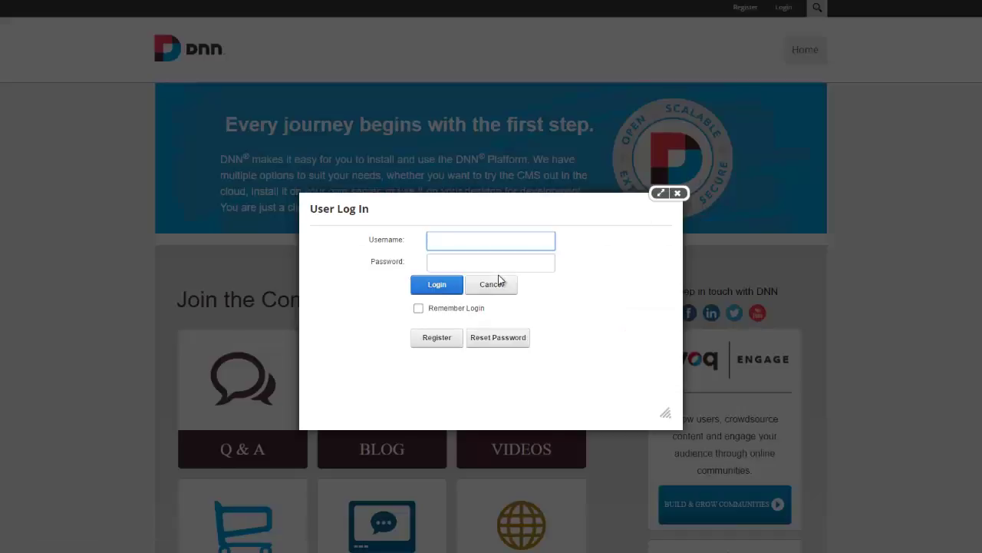
{"action": "type", "text": "host"}
{"action": "key", "text": "Tab"}
{"action": "type", "text": "•••••••••"}
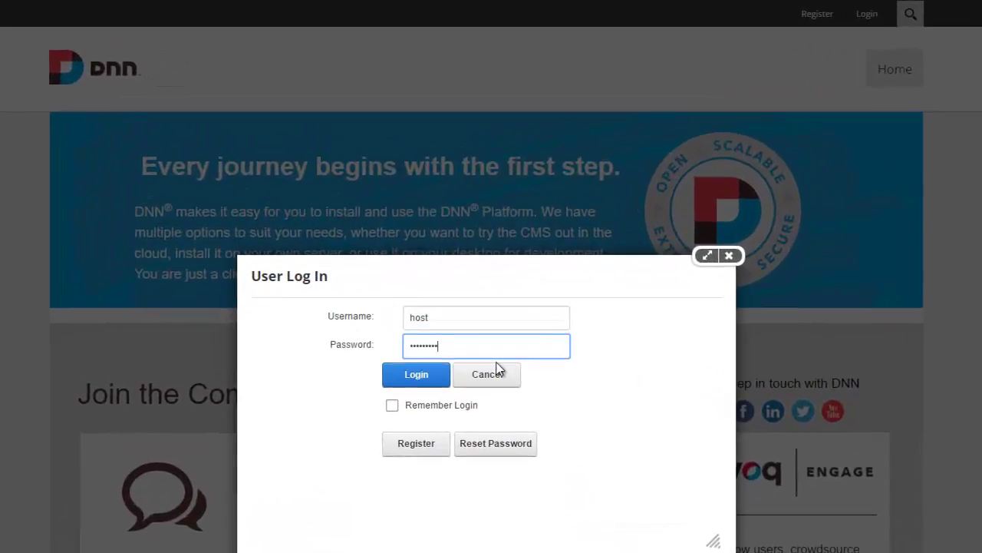
{"action": "key", "text": "Return"}
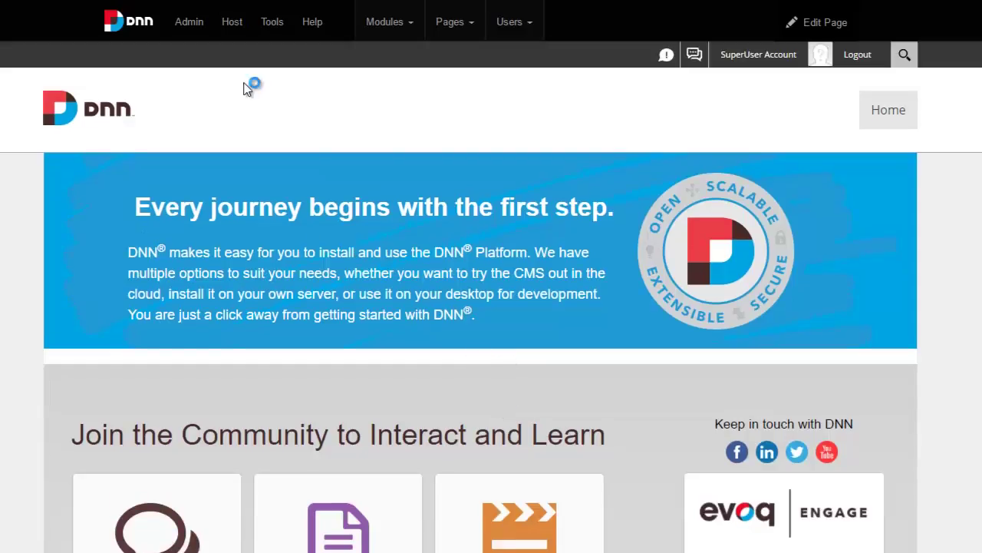
{"action": "mouse_move", "coordinate": [224, 21]}
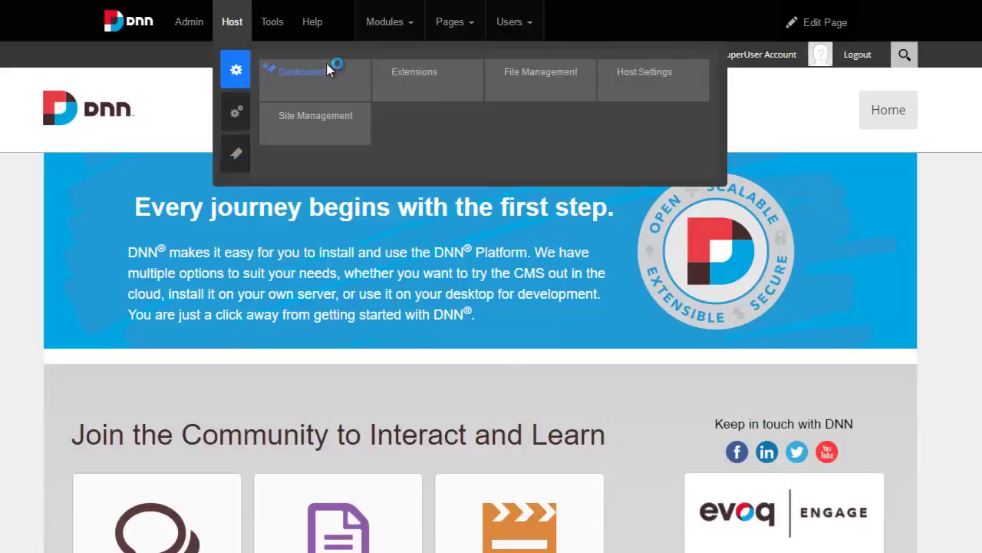
{"action": "left_click", "coordinate": [401, 77]}
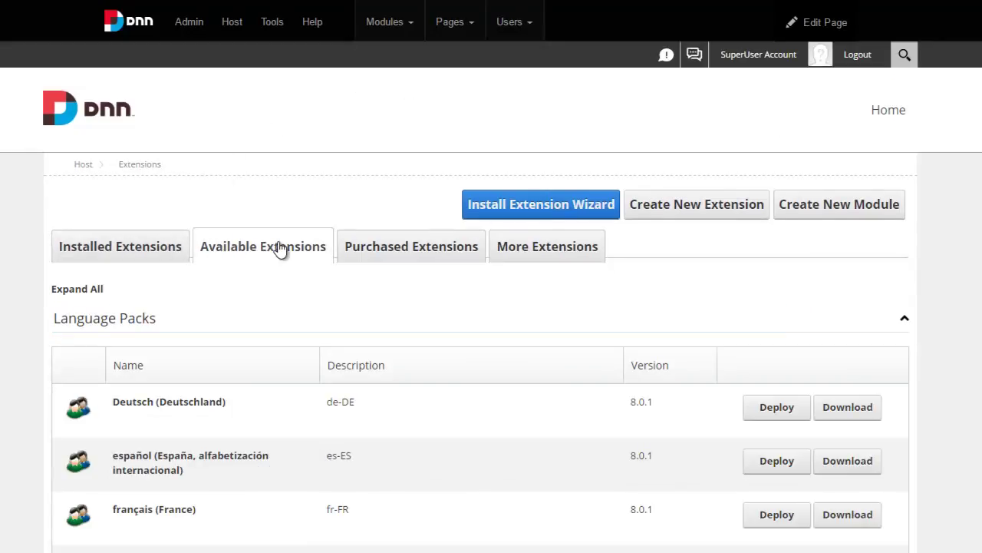
Collapse Language Packs, then expand Modules and Themes to show Live Slider, Mandeeps Common Library and Porto
{"action": "left_click", "coordinate": [219, 322]}
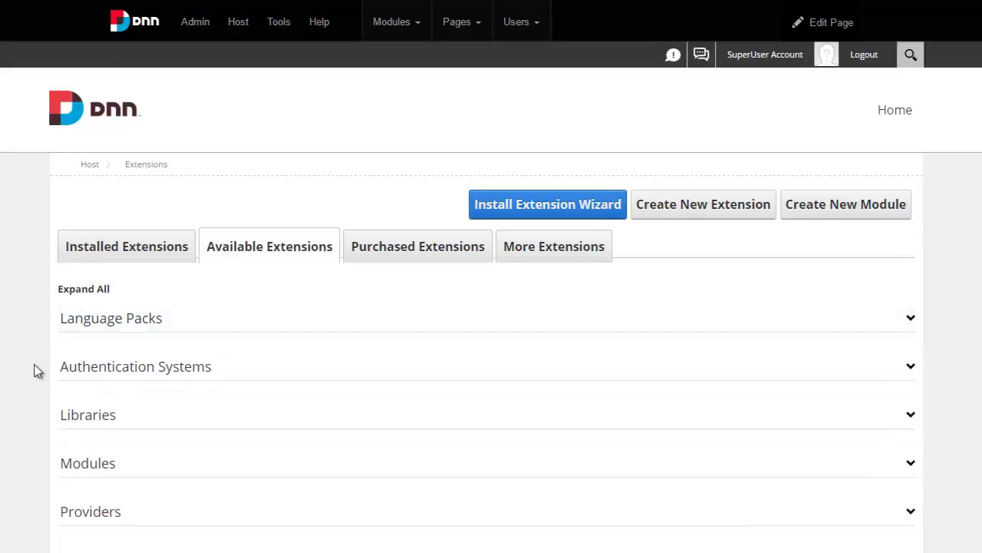
{"action": "left_click", "coordinate": [112, 468]}
{"action": "scroll", "coordinate": [111, 392], "scroll_direction": "down", "scroll_amount": 3}
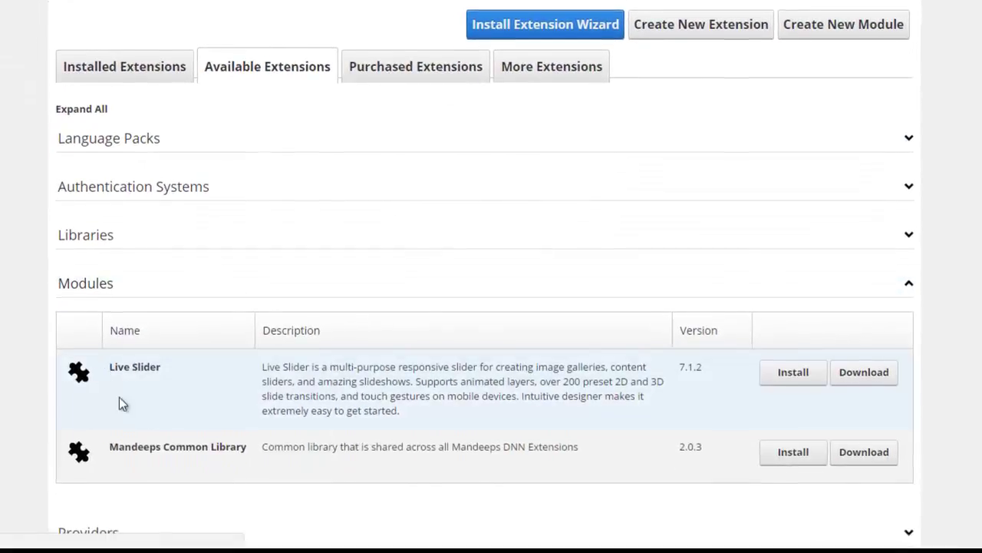
{"action": "scroll", "coordinate": [169, 399], "scroll_direction": "down", "scroll_amount": 1}
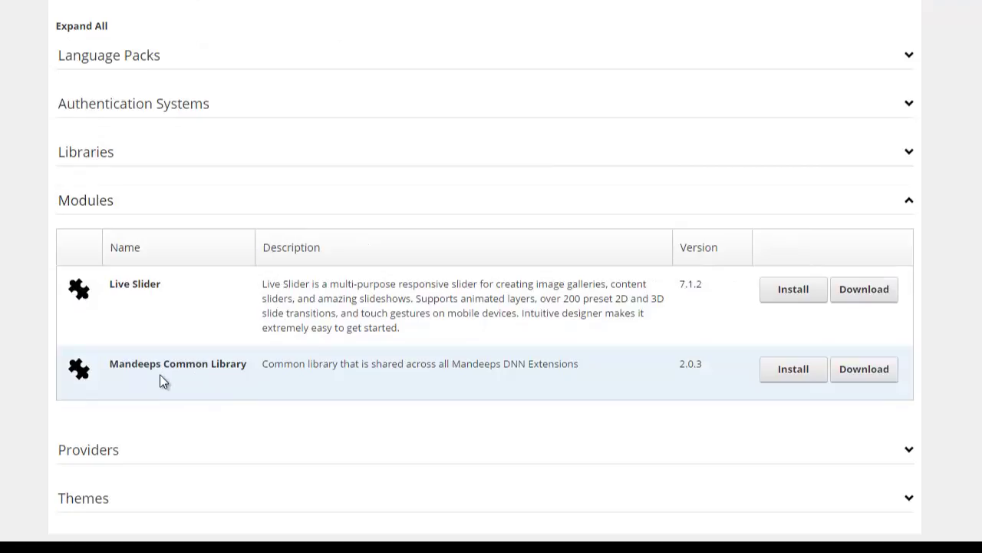
{"action": "scroll", "coordinate": [115, 403], "scroll_direction": "down", "scroll_amount": 1}
{"action": "left_click", "coordinate": [66, 424]}
{"action": "scroll", "coordinate": [35, 436], "scroll_direction": "down", "scroll_amount": 2}
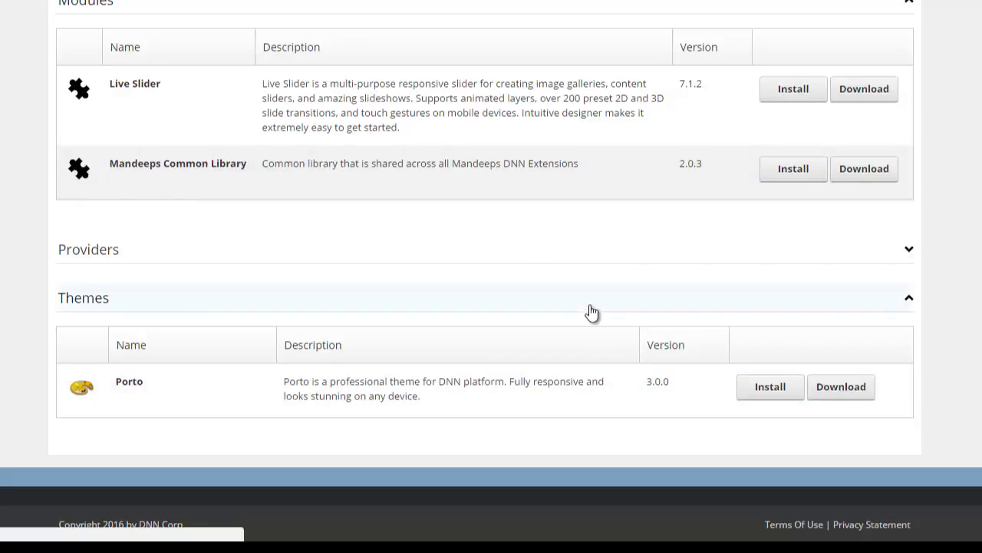
{"action": "scroll", "coordinate": [590, 302], "scroll_direction": "up", "scroll_amount": 4}
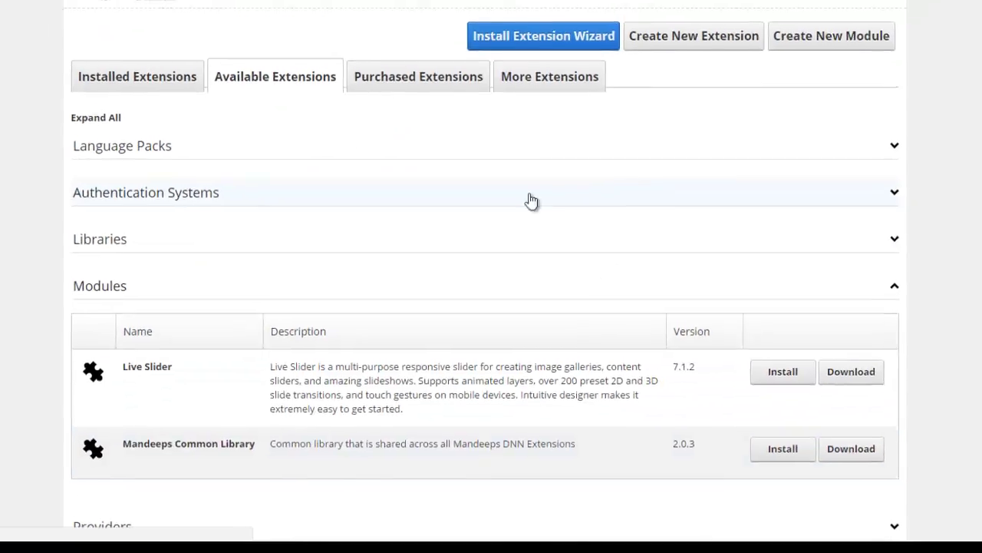
{"action": "mouse_move", "coordinate": [300, 17]}
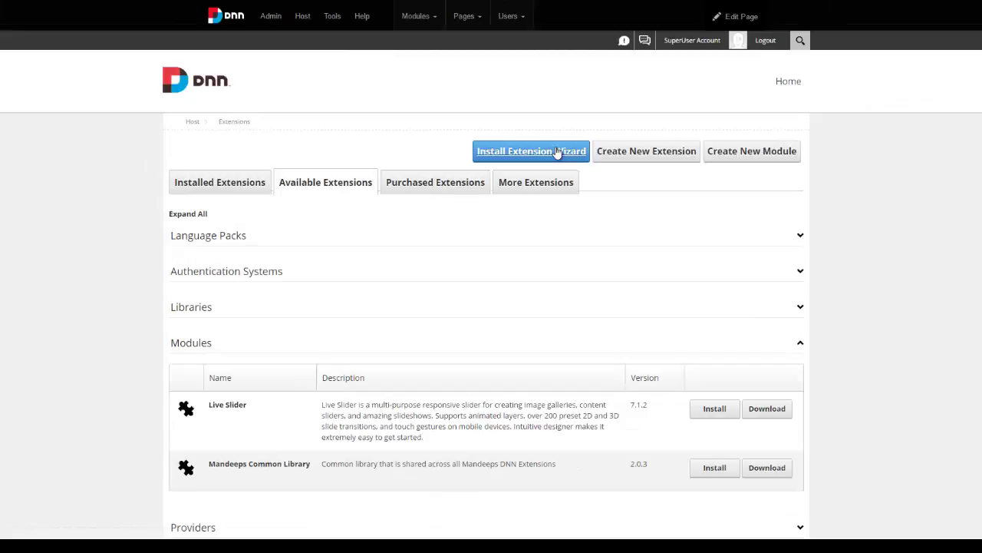
Choose the Mandeeps_Common_Library zip from D:\Porto's Install\Module folder for upload
{"action": "left_click", "coordinate": [559, 151]}
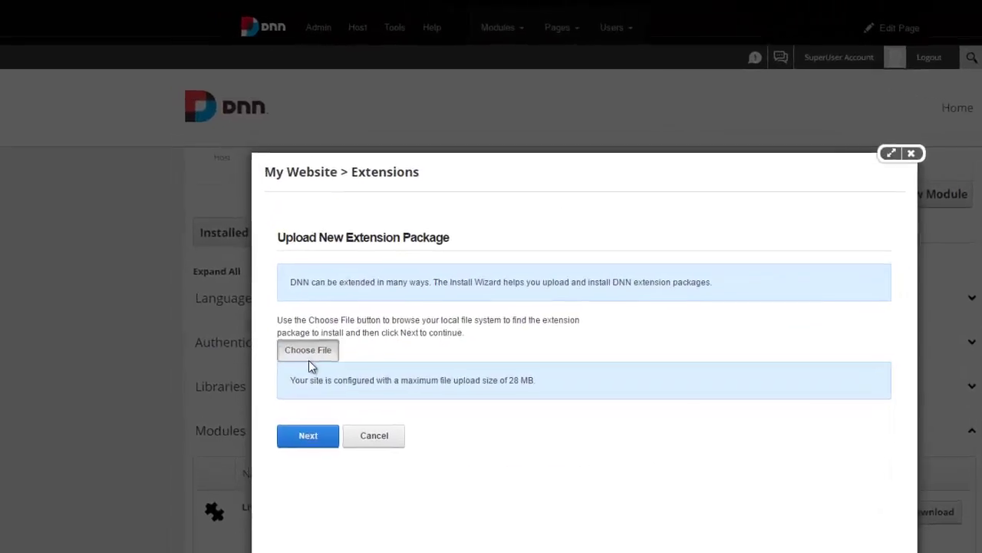
{"action": "left_click", "coordinate": [267, 278]}
{"action": "type", "text": "d:"}
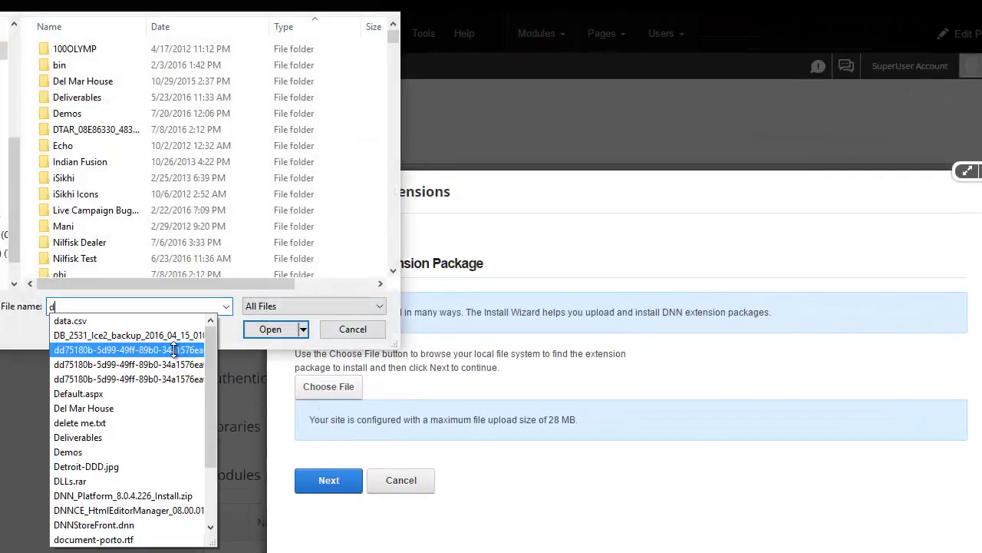
{"action": "key", "text": "Return"}
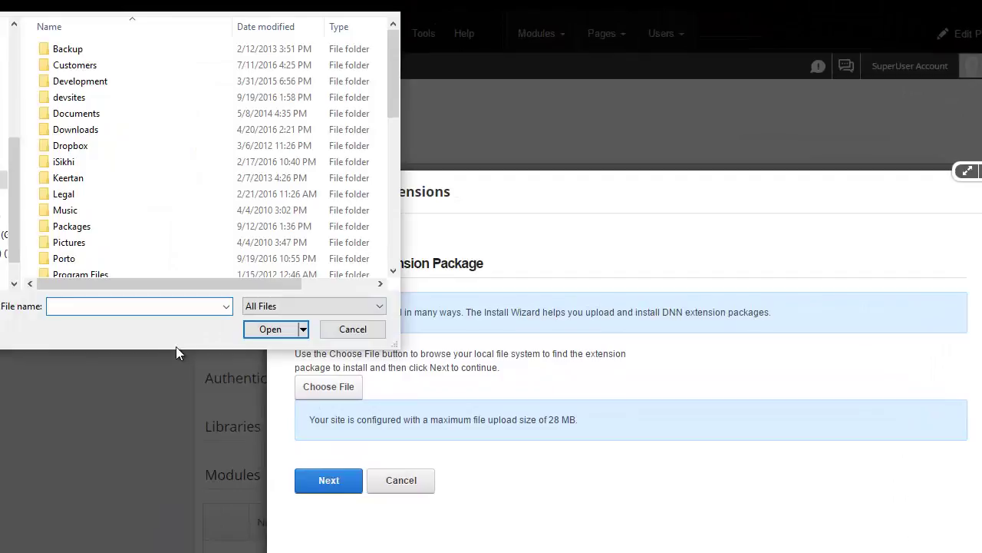
{"action": "type", "text": "Porto"}
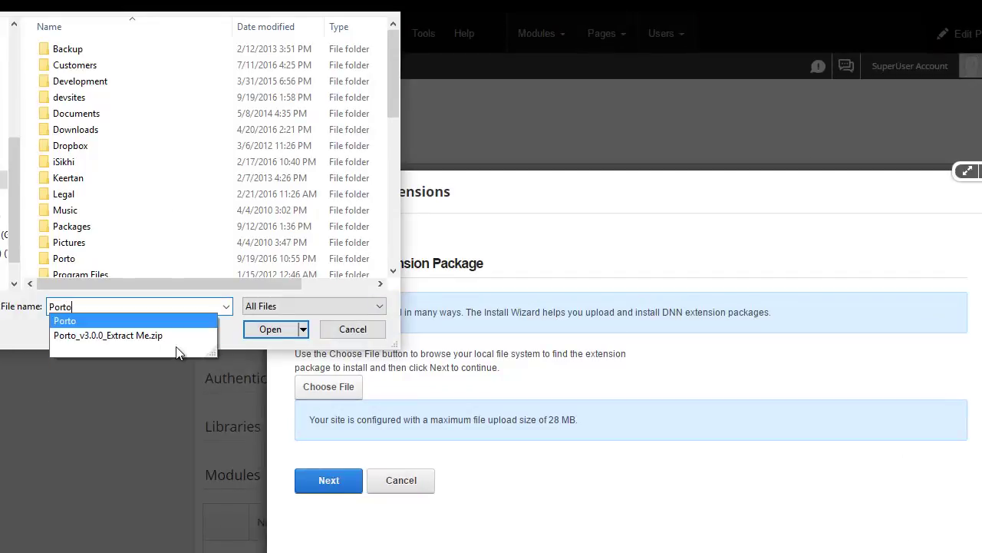
{"action": "key", "text": "Return"}
{"action": "double_click", "coordinate": [163, 54]}
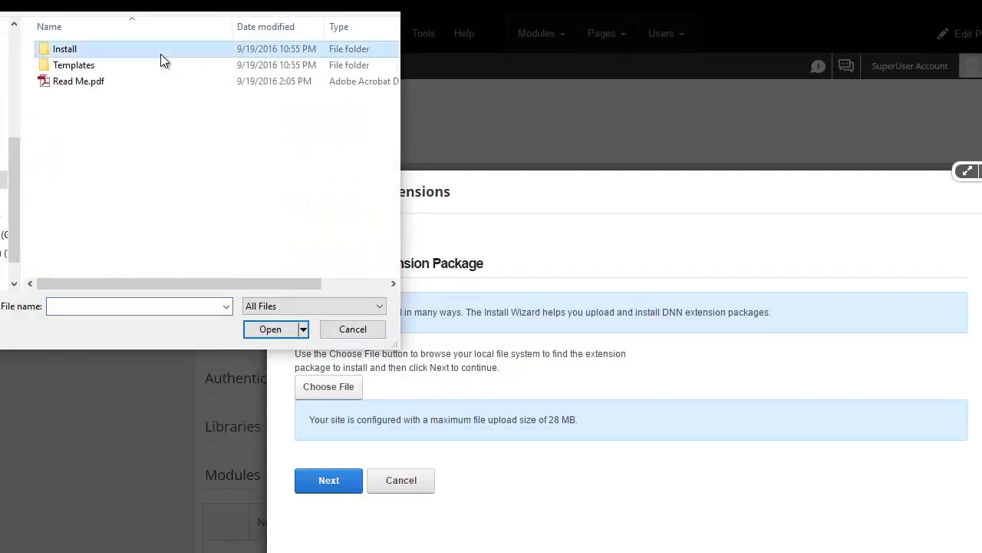
{"action": "double_click", "coordinate": [161, 55]}
{"action": "double_click", "coordinate": [161, 56]}
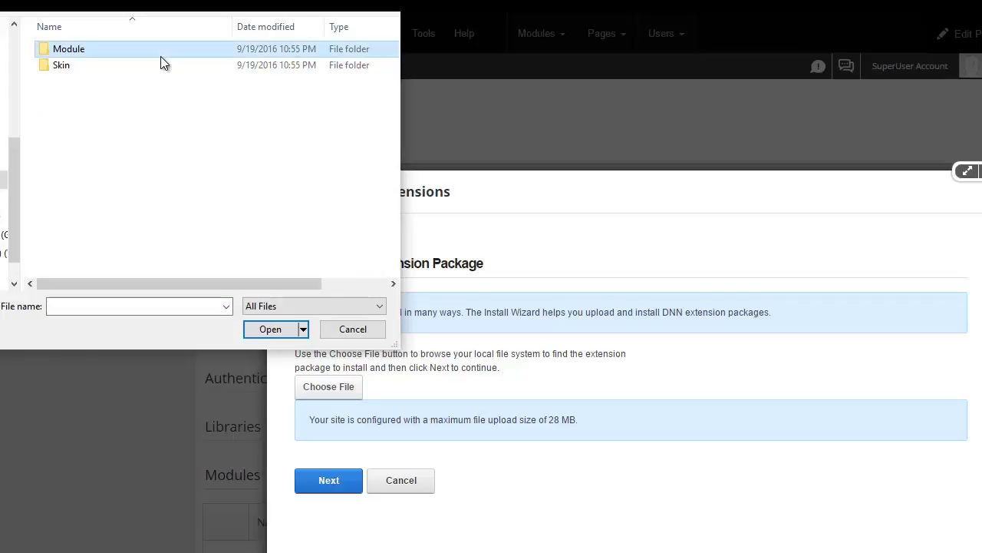
{"action": "double_click", "coordinate": [162, 69]}
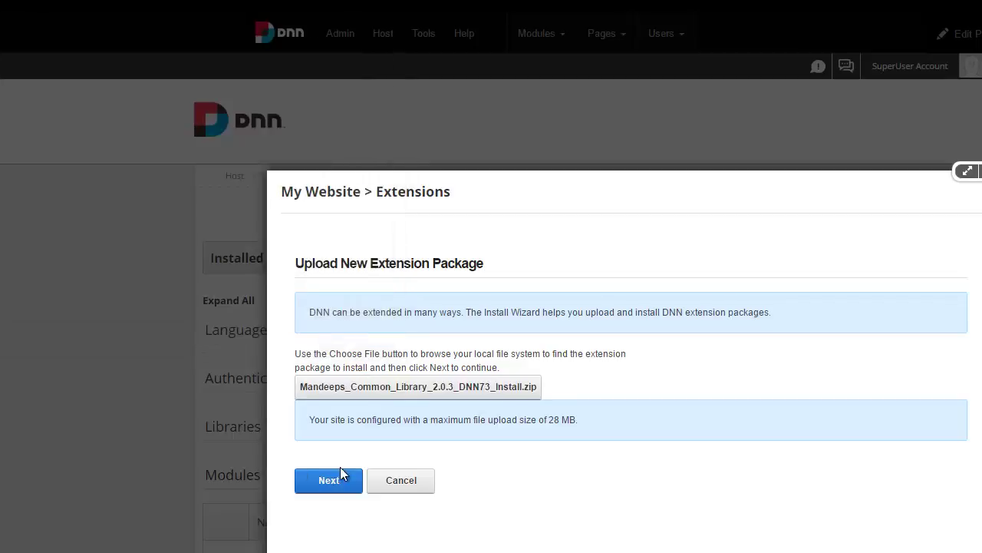
Step through the wizard, accept the license and install Mandeeps Common Library 2.0.3
{"action": "left_click", "coordinate": [342, 480]}
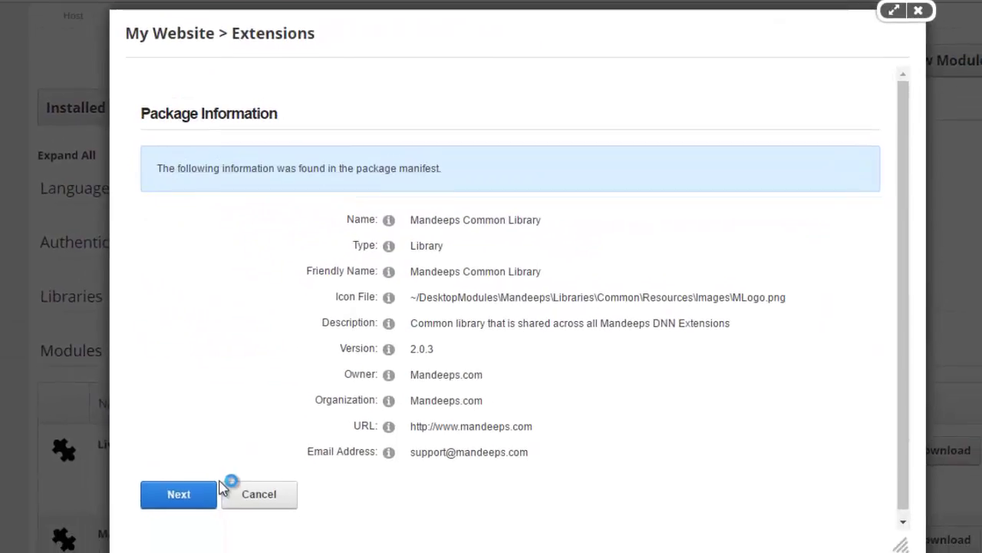
{"action": "left_click", "coordinate": [215, 491]}
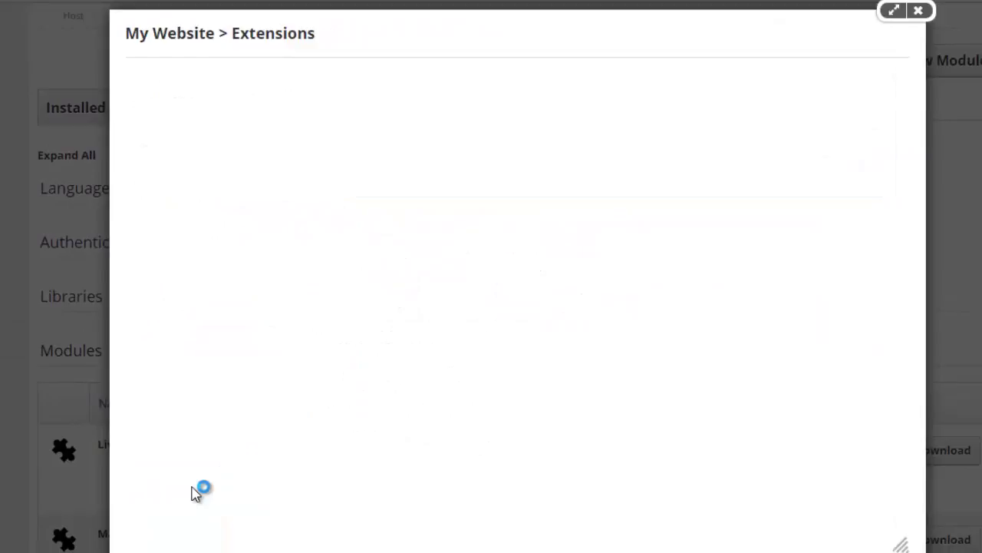
{"action": "left_click", "coordinate": [183, 261]}
{"action": "scroll", "coordinate": [237, 377], "scroll_direction": "down", "scroll_amount": 20}
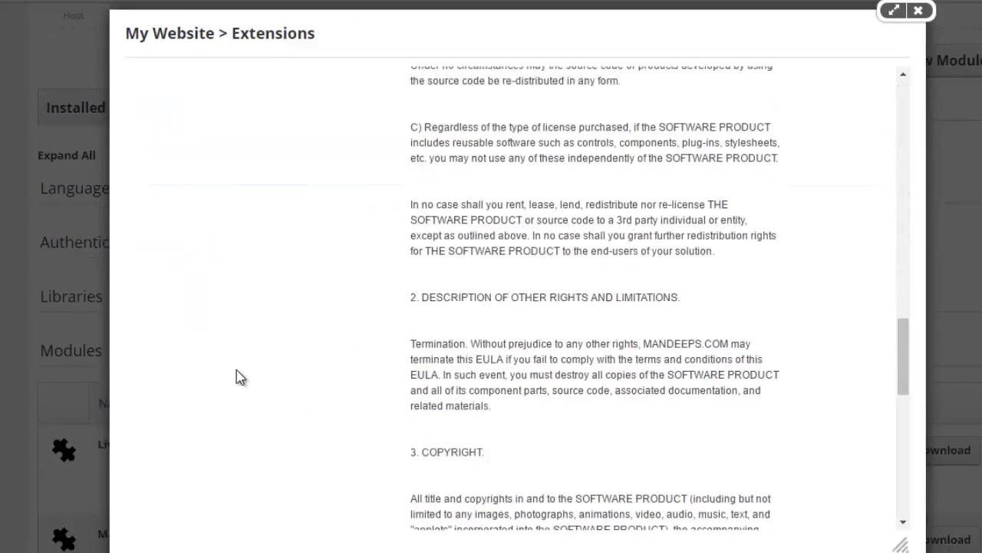
{"action": "left_click", "coordinate": [421, 441]}
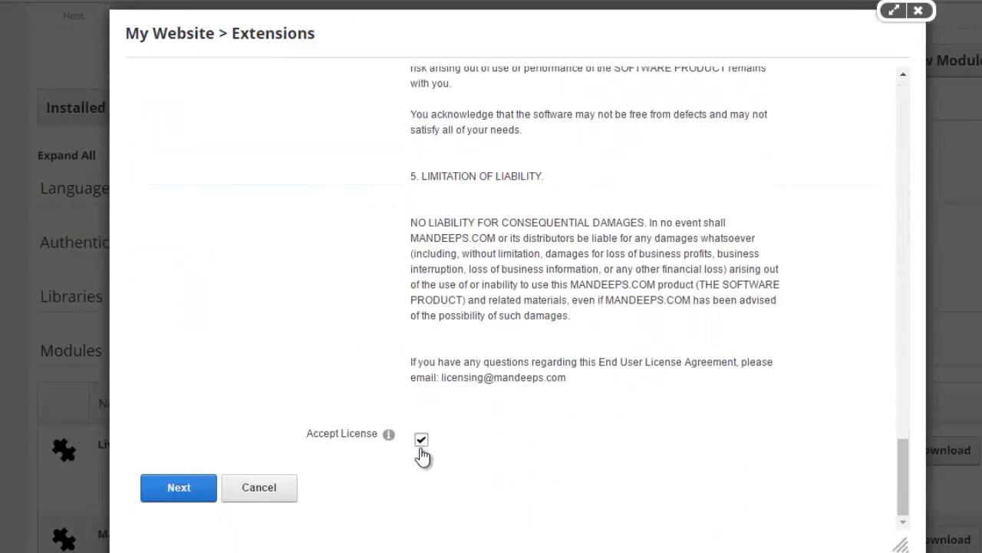
{"action": "left_click", "coordinate": [183, 495]}
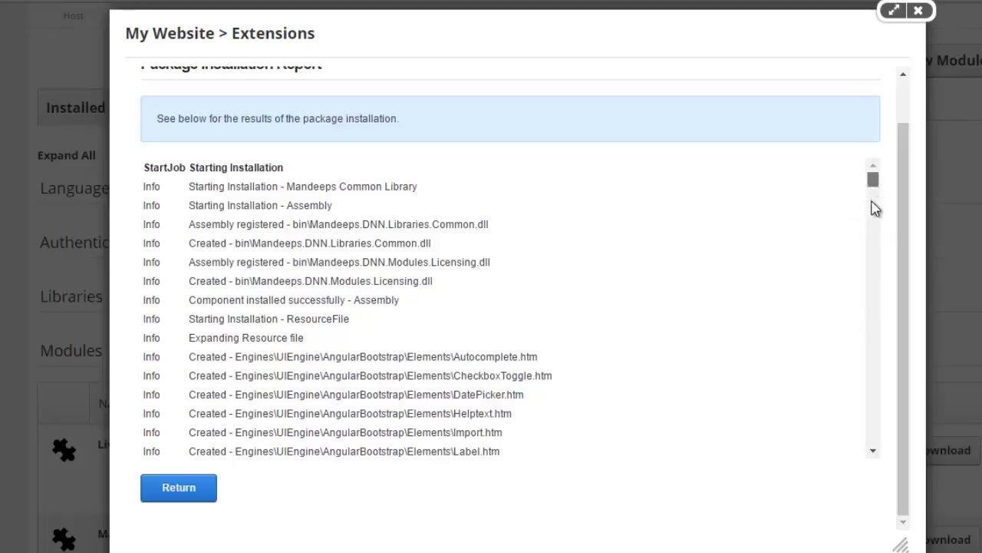
{"action": "left_click_drag", "start_coordinate": [872, 180], "coordinate": [873, 450]}
{"action": "left_click_drag", "start_coordinate": [321, 440], "coordinate": [193, 440]}
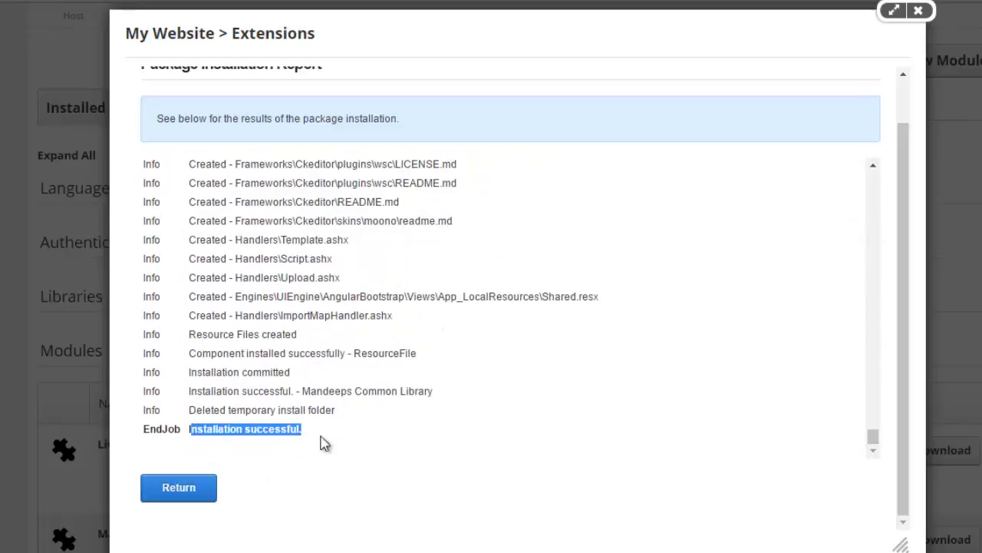
{"action": "left_click", "coordinate": [344, 422]}
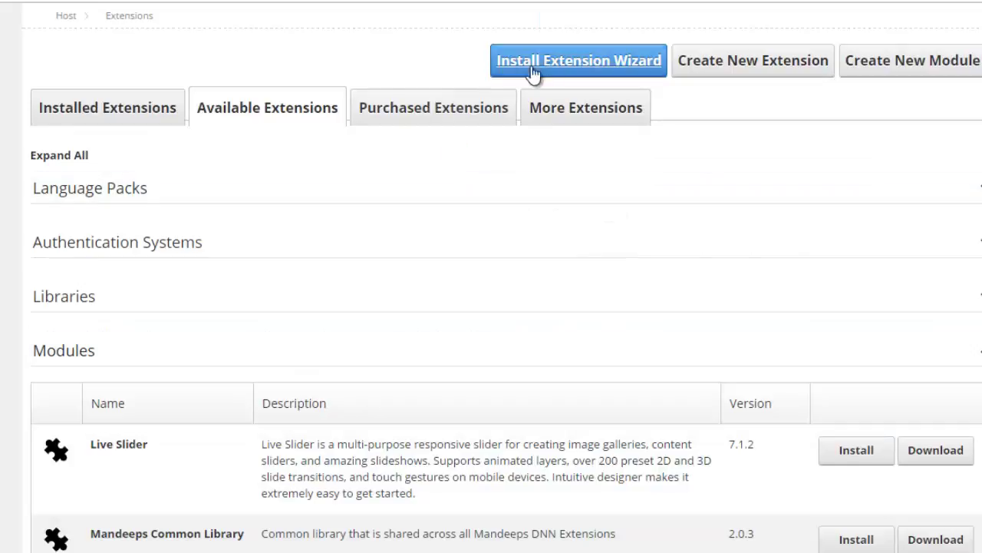
Select LiveSlider_7.1.2_DNN73_Install.zip in the Install Extension Wizard and upload it
{"action": "left_click", "coordinate": [535, 71]}
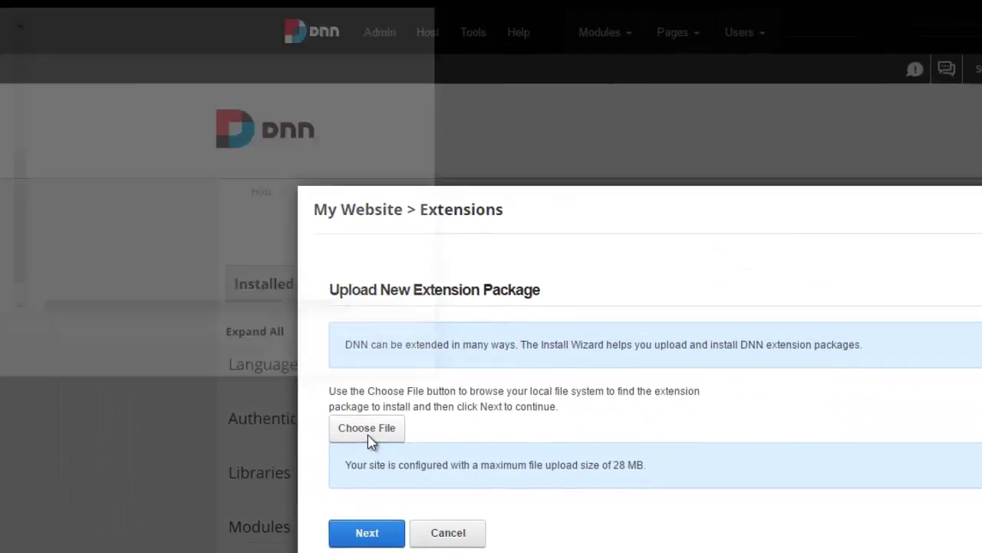
{"action": "left_click", "coordinate": [198, 266]}
{"action": "left_click", "coordinate": [129, 53]}
{"action": "left_click", "coordinate": [309, 367]}
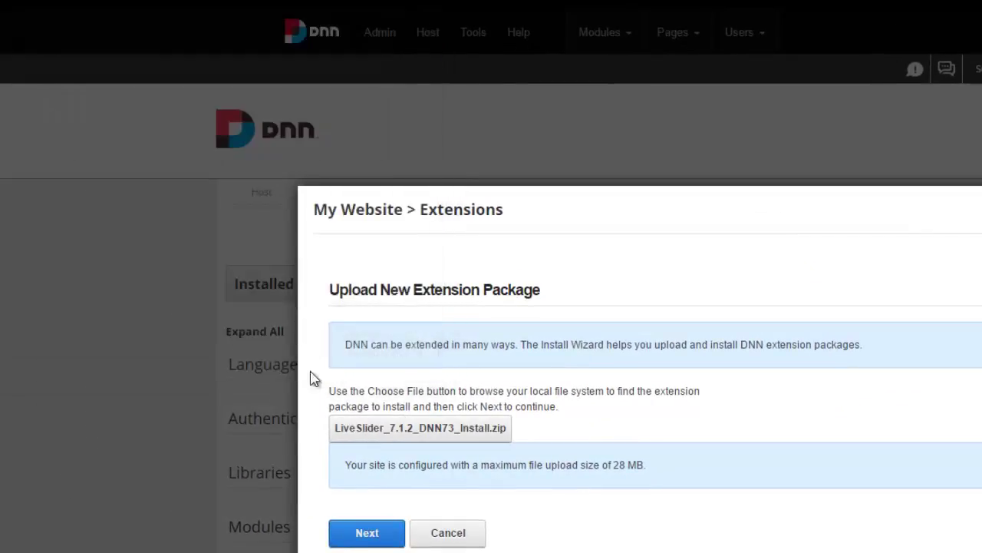
{"action": "left_click", "coordinate": [373, 532]}
Go past the release notes, accept the license, install Live Slider and close the report
{"action": "scroll", "coordinate": [238, 406], "scroll_direction": "down", "scroll_amount": 2}
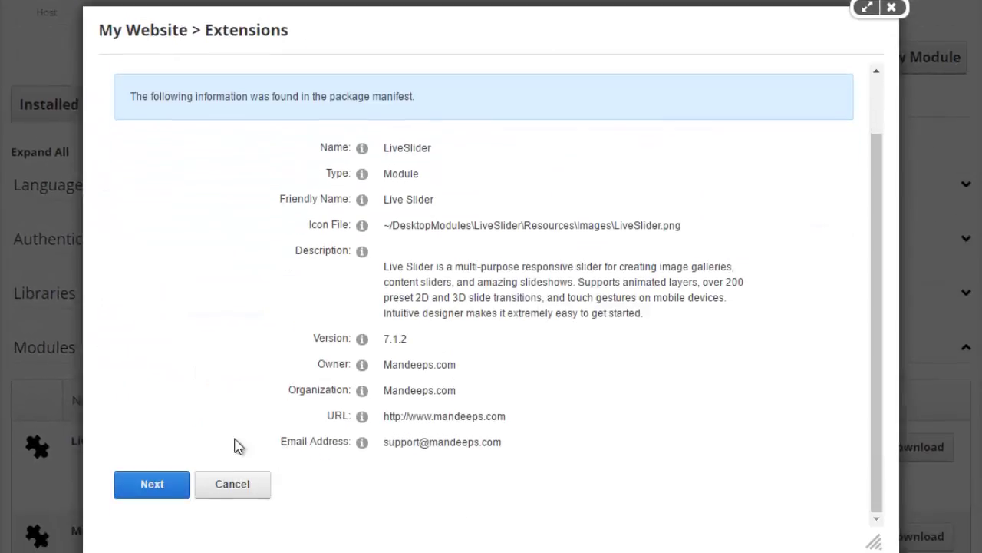
{"action": "left_click", "coordinate": [184, 495]}
{"action": "scroll", "coordinate": [215, 402], "scroll_direction": "down", "scroll_amount": 2}
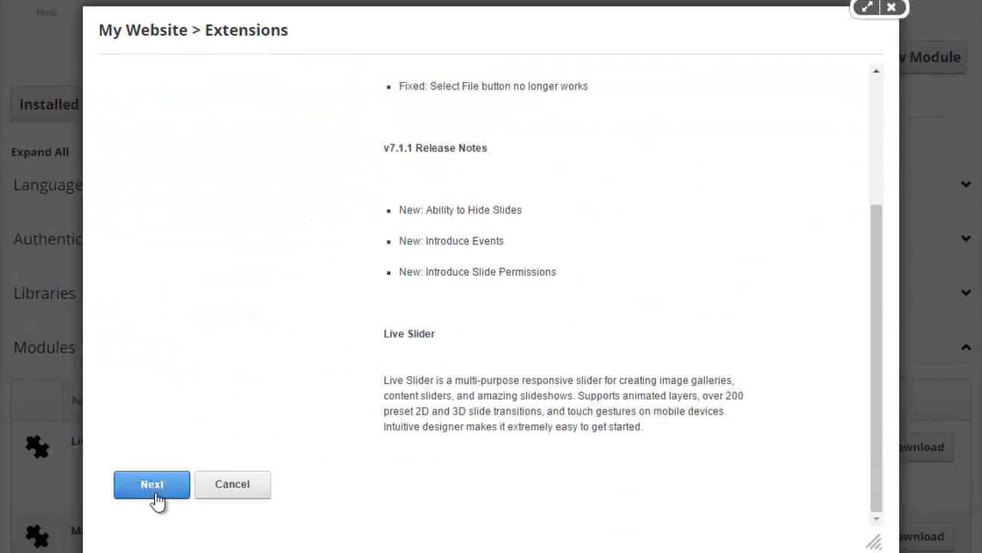
{"action": "left_click", "coordinate": [153, 491]}
{"action": "scroll", "coordinate": [305, 375], "scroll_direction": "down", "scroll_amount": 15}
{"action": "left_click", "coordinate": [395, 436]}
{"action": "left_click", "coordinate": [223, 485]}
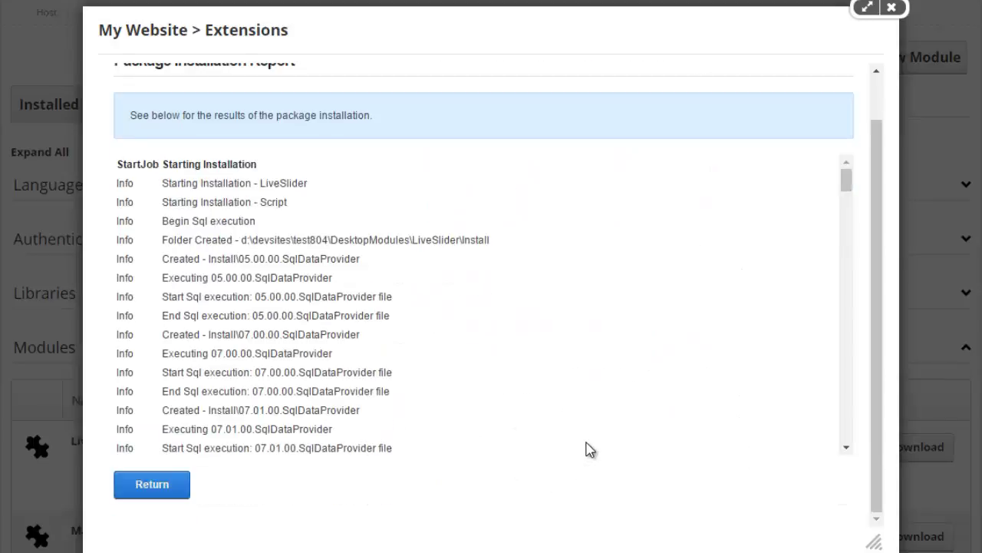
{"action": "left_click_drag", "start_coordinate": [845, 185], "coordinate": [815, 460]}
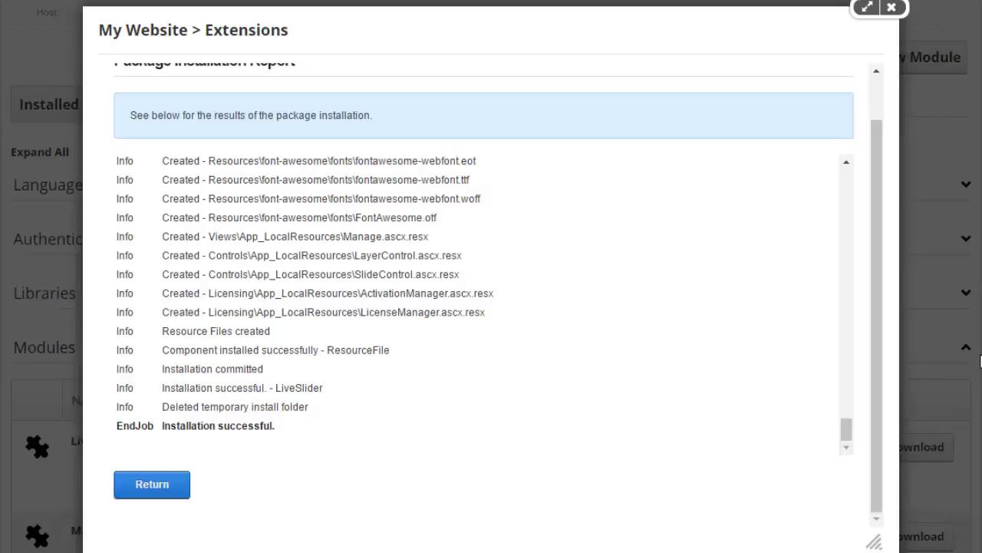
{"action": "key", "text": "Return"}
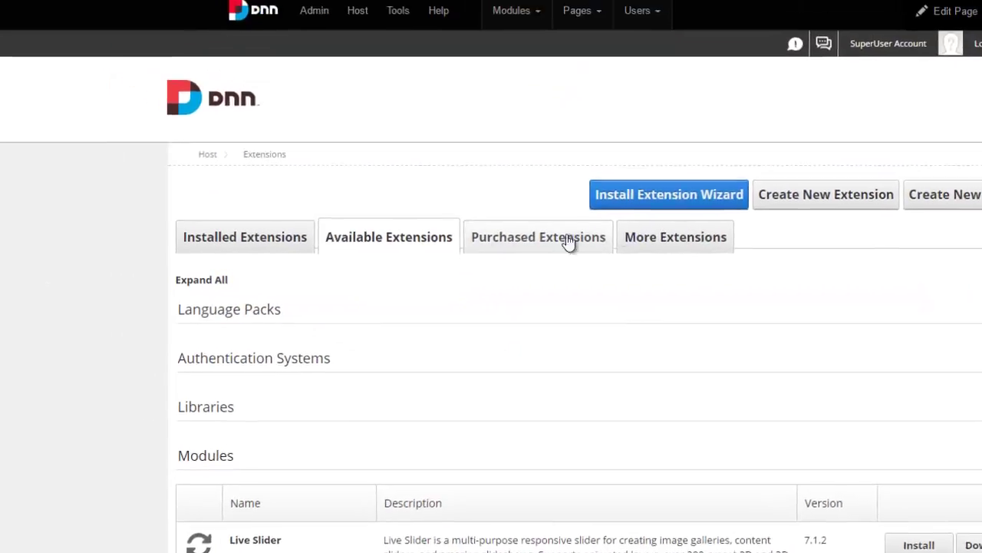
Pick Porto_3.0.0_DNN73_Install.zip from the Skin folder and upload it
{"action": "left_click", "coordinate": [683, 196]}
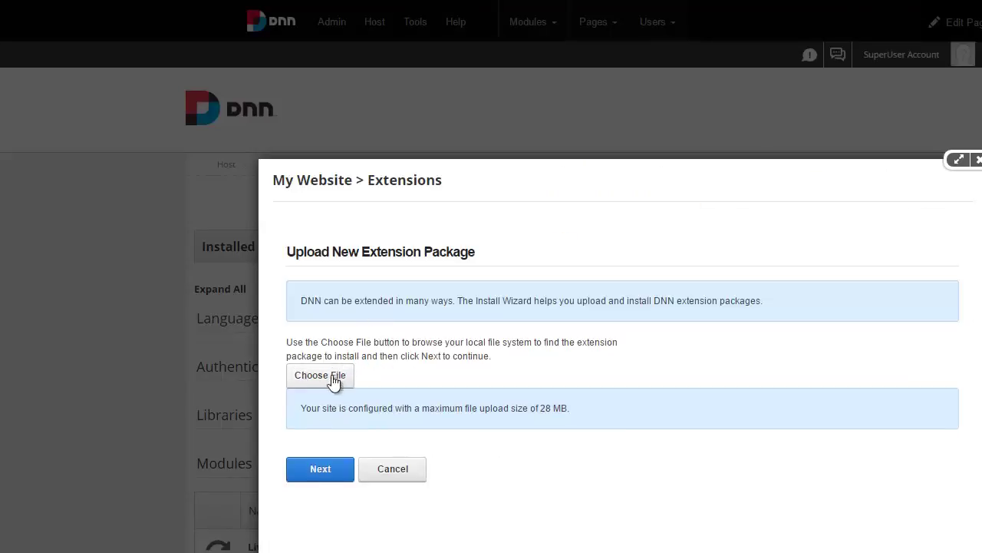
{"action": "left_click", "coordinate": [333, 381]}
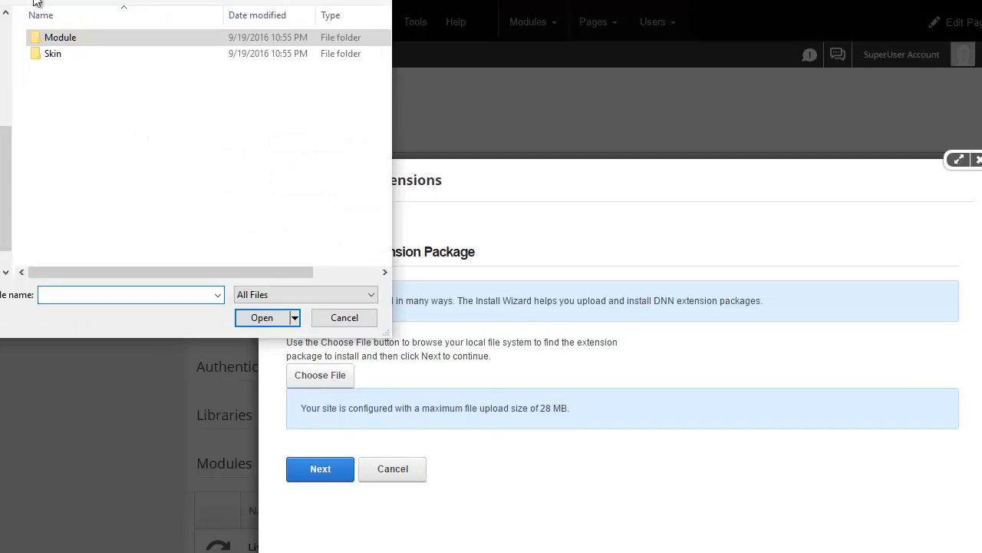
{"action": "double_click", "coordinate": [49, 52]}
{"action": "left_click", "coordinate": [122, 43]}
{"action": "double_click", "coordinate": [122, 42]}
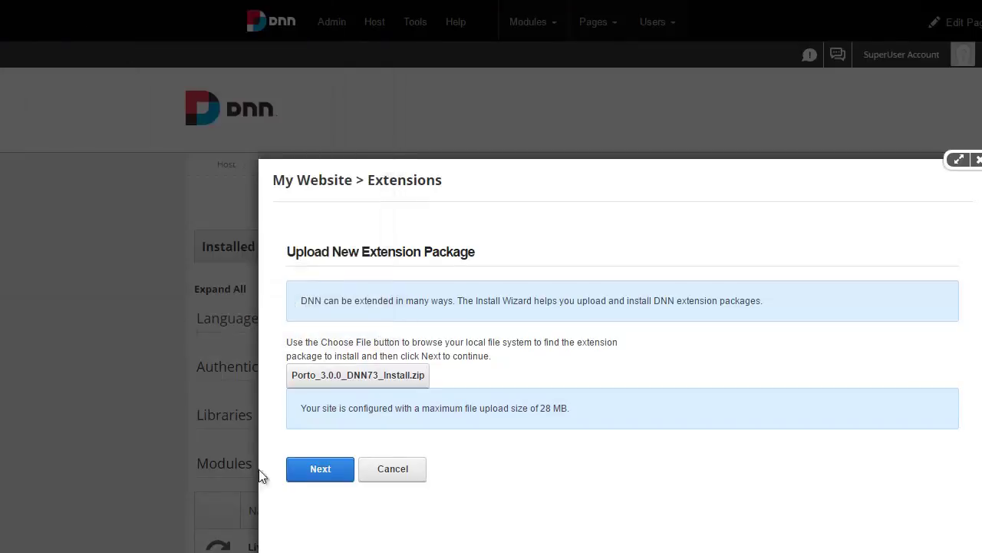
{"action": "left_click", "coordinate": [336, 483]}
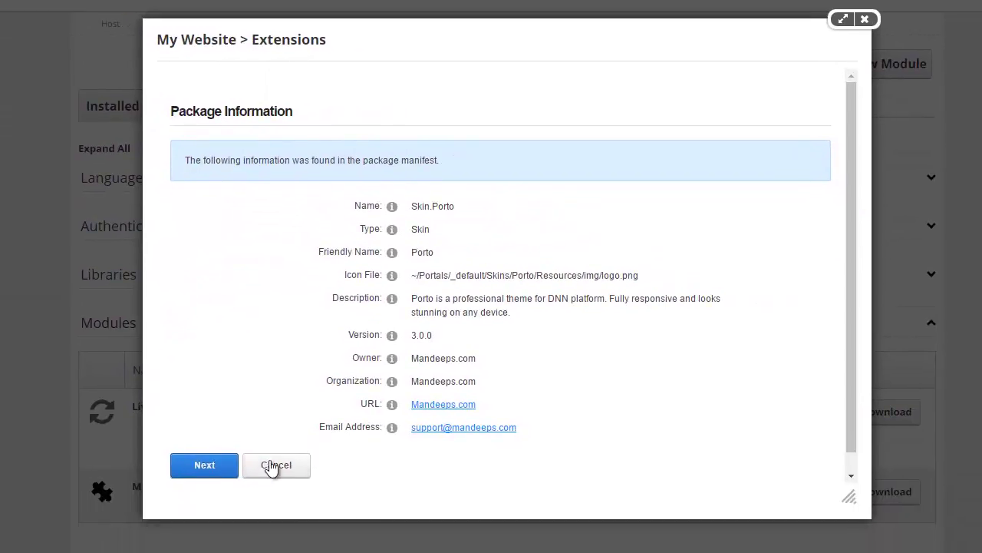
Go past the package info and release notes, accept the license and install Porto 3.0.0
{"action": "left_click", "coordinate": [226, 471]}
{"action": "scroll", "coordinate": [321, 353], "scroll_direction": "down", "scroll_amount": 3}
{"action": "left_click", "coordinate": [221, 448]}
{"action": "scroll", "coordinate": [305, 350], "scroll_direction": "down", "scroll_amount": 5}
{"action": "scroll", "coordinate": [304, 346], "scroll_direction": "down", "scroll_amount": 10}
{"action": "left_click", "coordinate": [421, 401]}
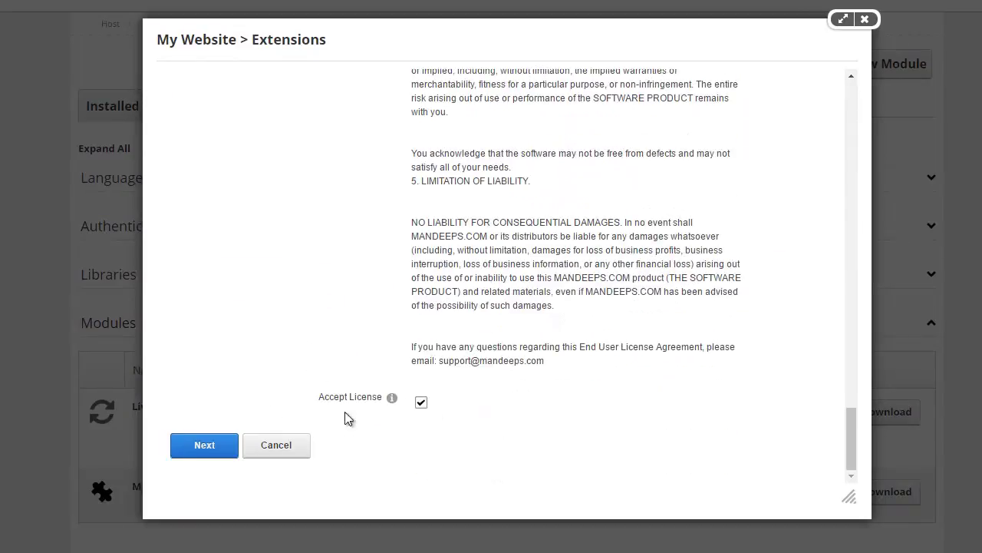
{"action": "left_click", "coordinate": [203, 445]}
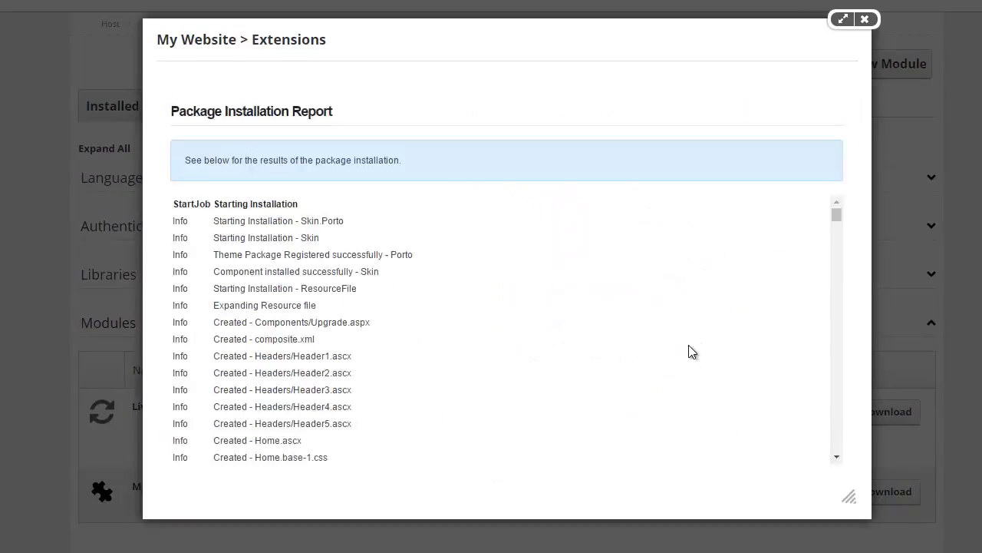
{"action": "left_click_drag", "start_coordinate": [825, 164], "coordinate": [814, 430]}
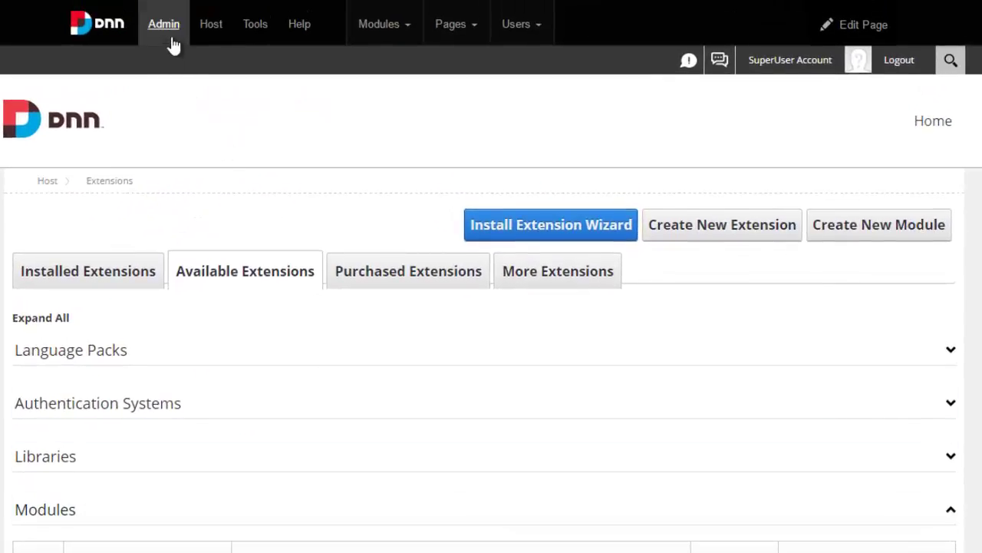
Show Porto's themes and containers on Admin > Themes, then navigate to the Home page
{"action": "mouse_move", "coordinate": [172, 40]}
{"action": "mouse_move", "coordinate": [163, 123]}
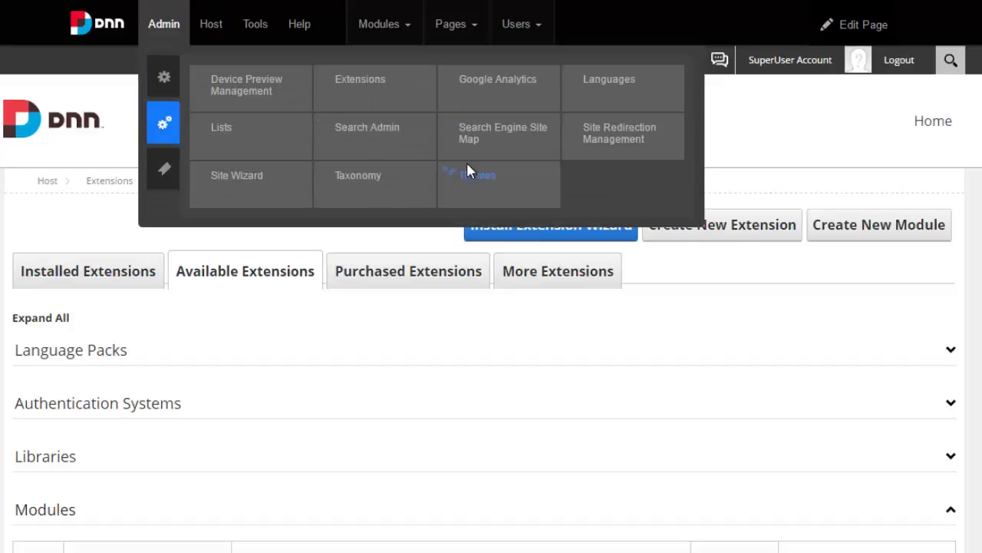
{"action": "left_click", "coordinate": [478, 176]}
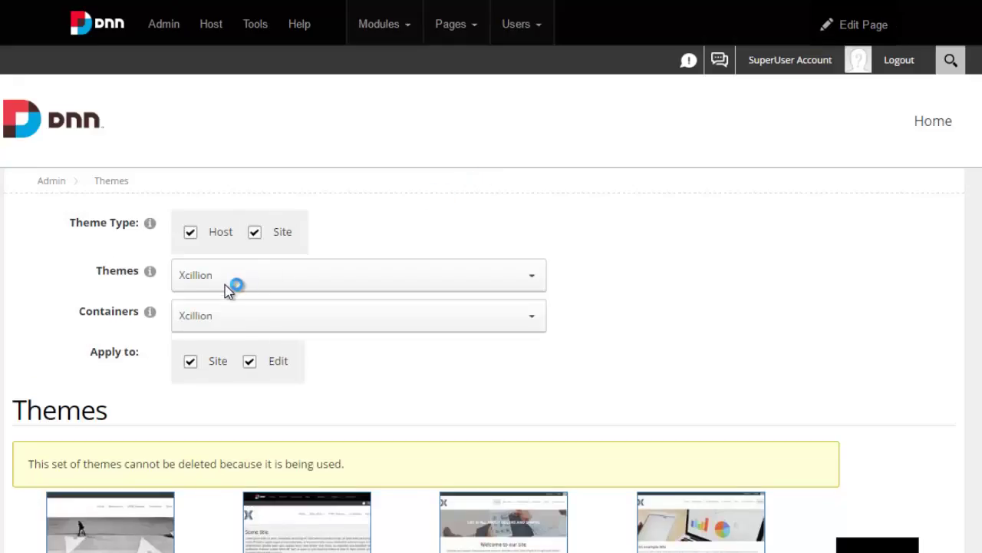
{"action": "left_click", "coordinate": [229, 288]}
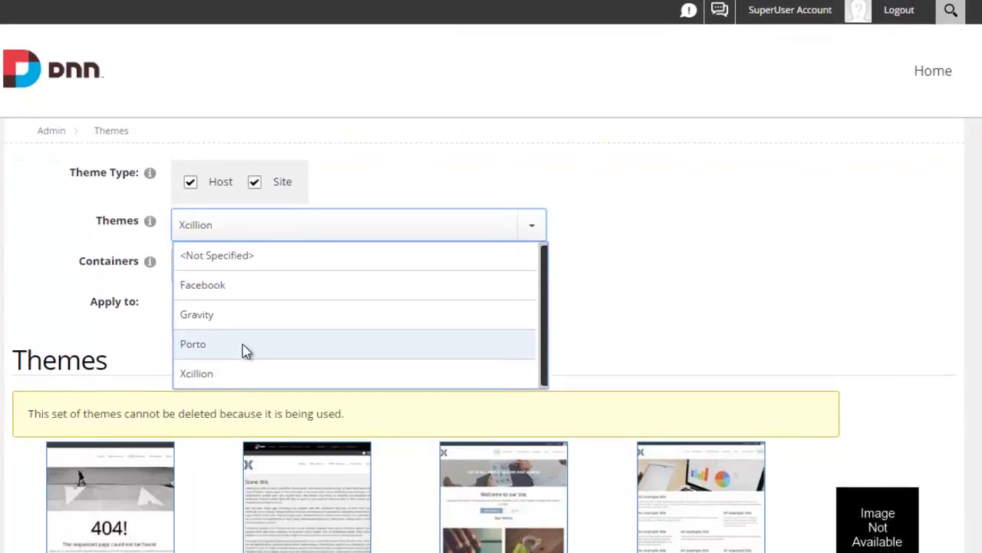
{"action": "left_click", "coordinate": [246, 376]}
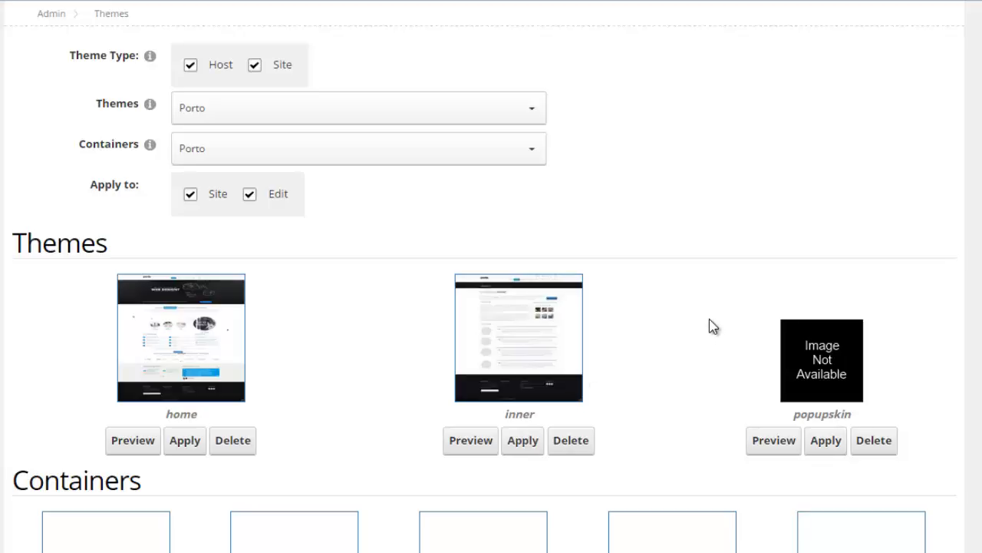
{"action": "scroll", "coordinate": [812, 149], "scroll_direction": "up", "scroll_amount": 4}
{"action": "left_click", "coordinate": [904, 124]}
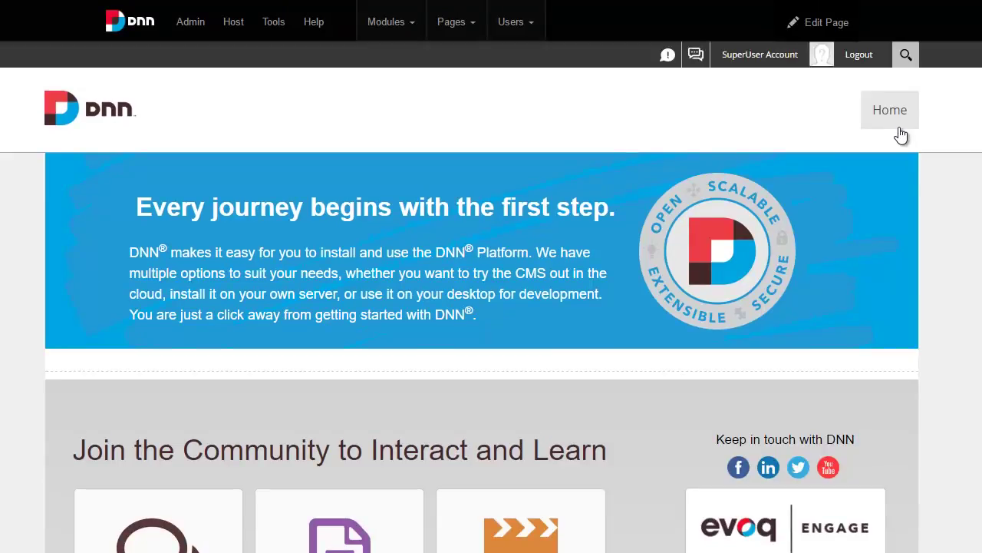
Set the Home page's Page Theme to Host: Porto - Home
{"action": "mouse_move", "coordinate": [839, 29]}
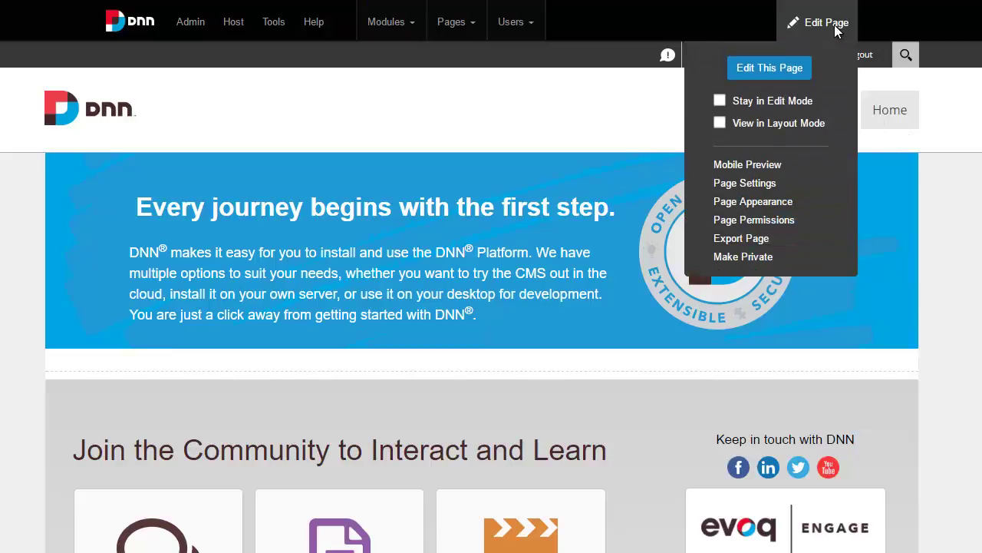
{"action": "left_click", "coordinate": [759, 201]}
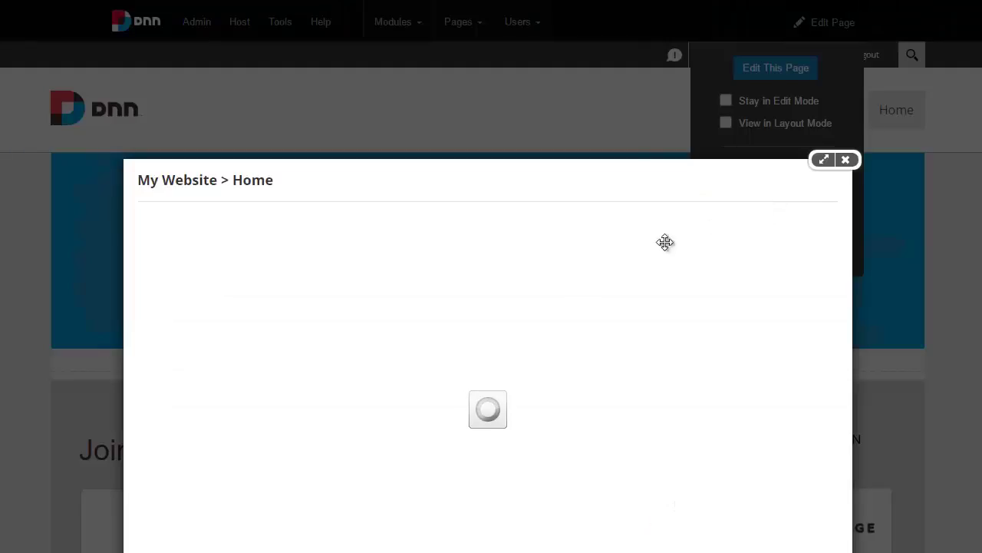
{"action": "scroll", "coordinate": [311, 458], "scroll_direction": "down", "scroll_amount": 6}
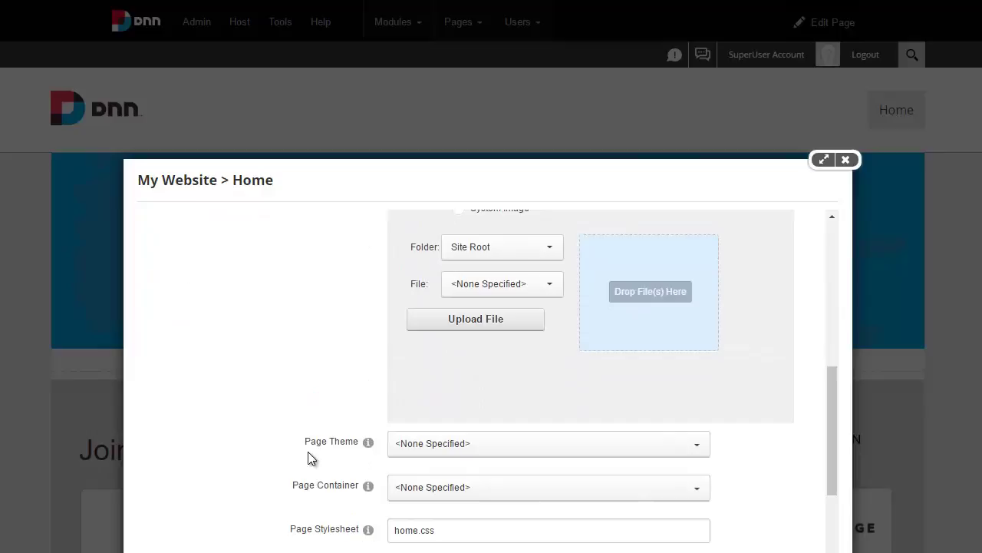
{"action": "scroll", "coordinate": [461, 414], "scroll_direction": "down", "scroll_amount": 1}
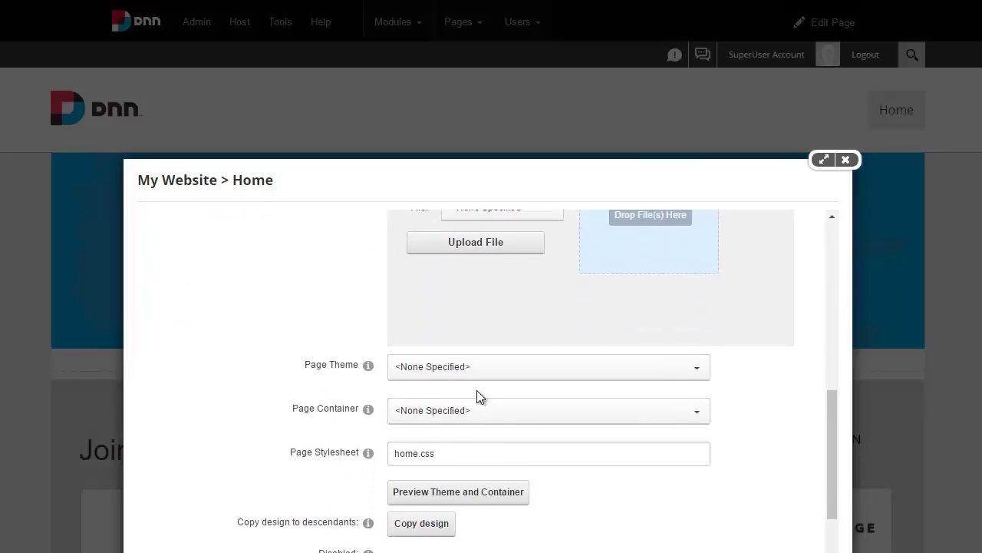
{"action": "left_click", "coordinate": [484, 372]}
{"action": "scroll", "coordinate": [494, 457], "scroll_direction": "down", "scroll_amount": 3}
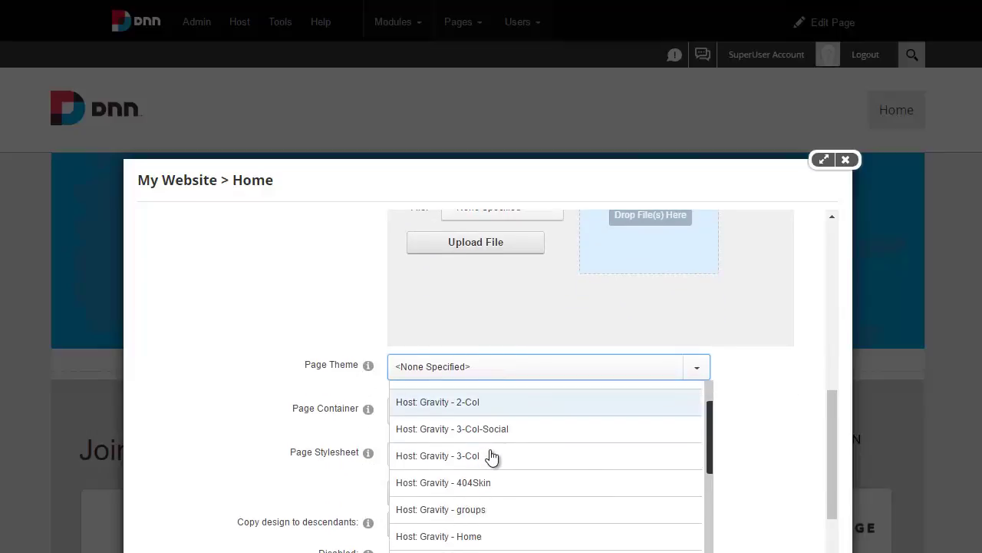
{"action": "scroll", "coordinate": [500, 455], "scroll_direction": "down", "scroll_amount": 3}
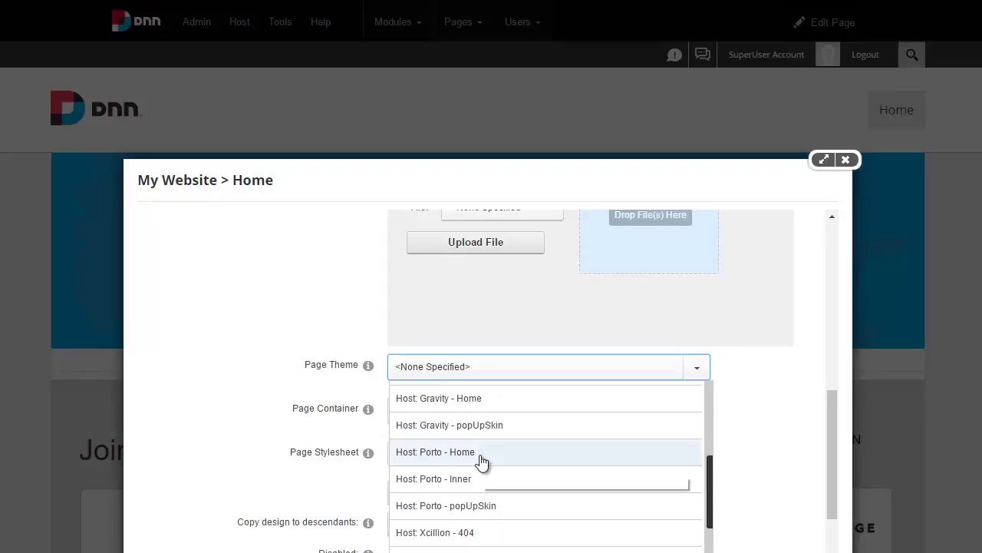
{"action": "left_click", "coordinate": [481, 463]}
Set the Page Container to Host: Porto - Title_h4 and update the page
{"action": "left_click", "coordinate": [455, 418]}
{"action": "scroll", "coordinate": [476, 483], "scroll_direction": "down", "scroll_amount": 3}
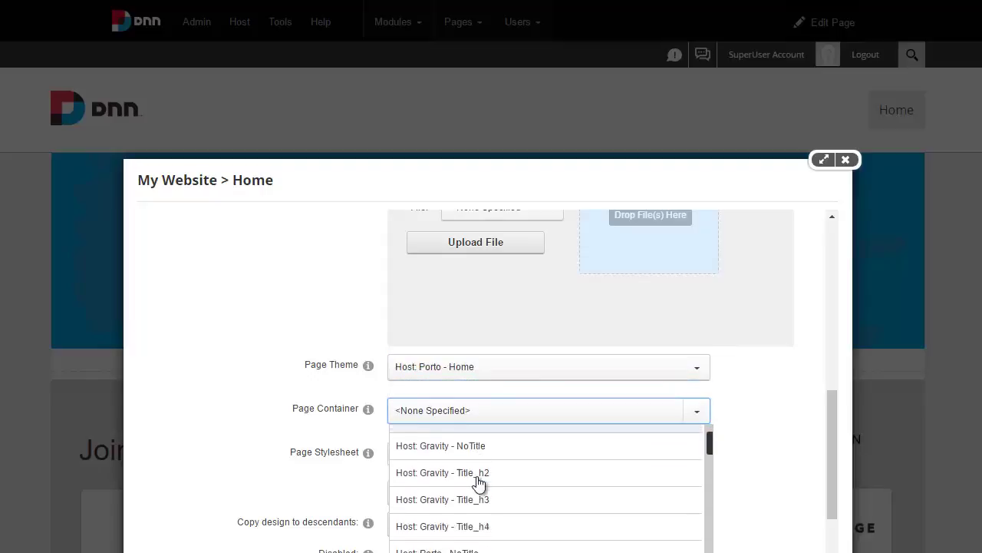
{"action": "scroll", "coordinate": [477, 482], "scroll_direction": "down", "scroll_amount": 5}
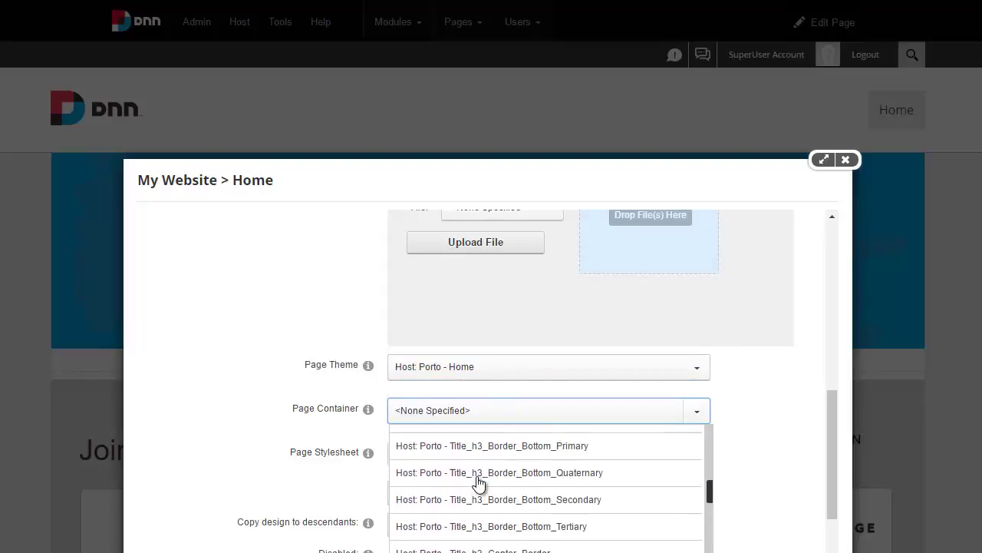
{"action": "scroll", "coordinate": [478, 482], "scroll_direction": "down", "scroll_amount": 4}
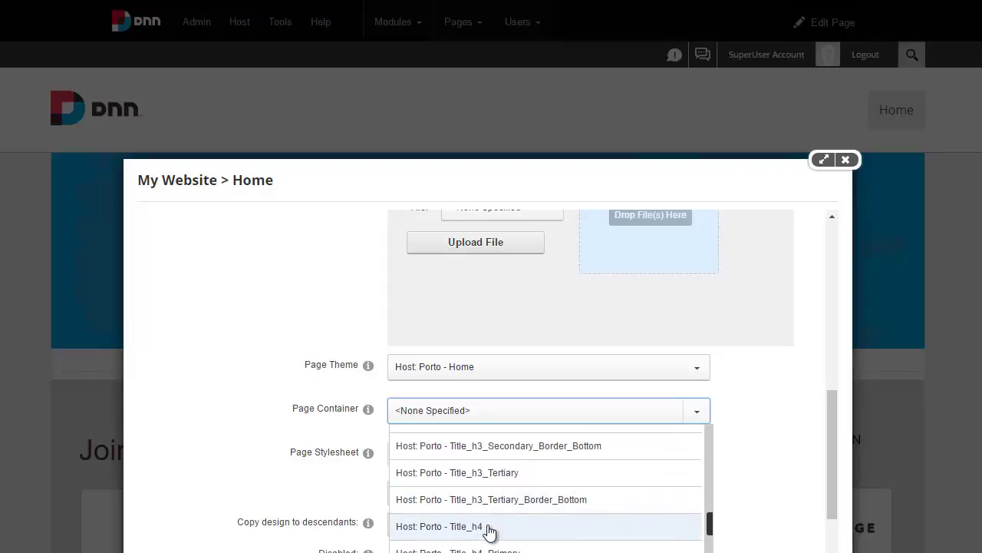
{"action": "left_click", "coordinate": [486, 528]}
{"action": "scroll", "coordinate": [259, 481], "scroll_direction": "down", "scroll_amount": 4}
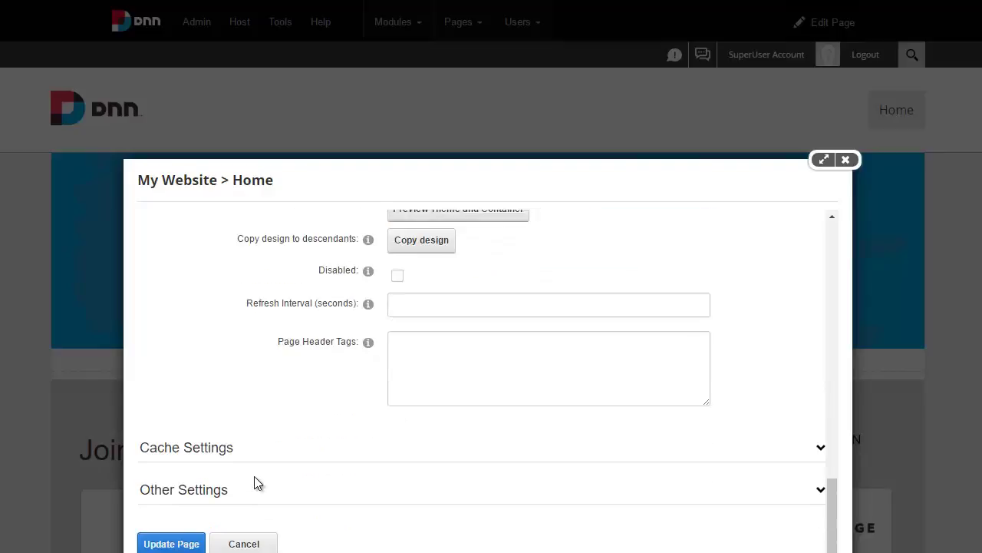
{"action": "left_click", "coordinate": [197, 537]}
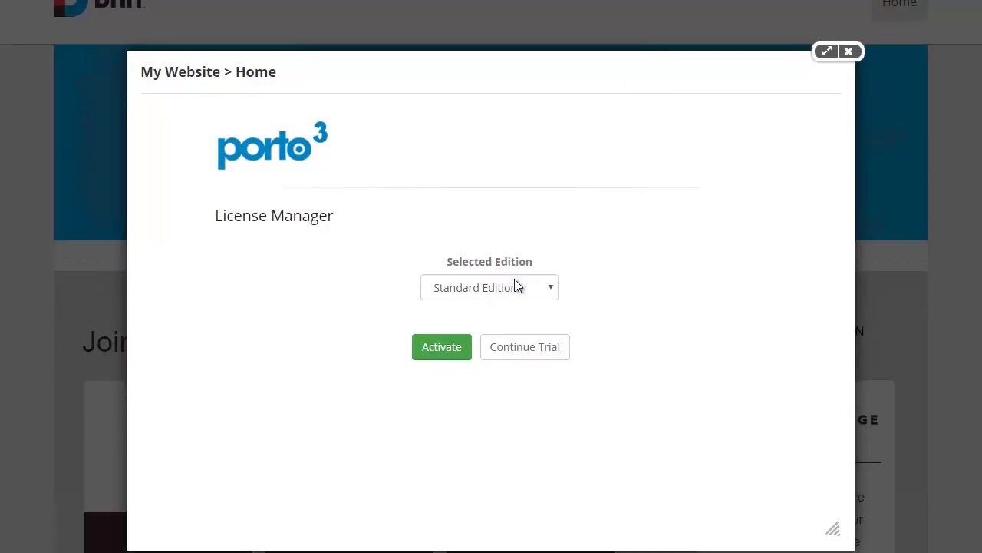
Maximize the license dialog and keep Standard Edition as the selected Porto edition
{"action": "left_click", "coordinate": [827, 51]}
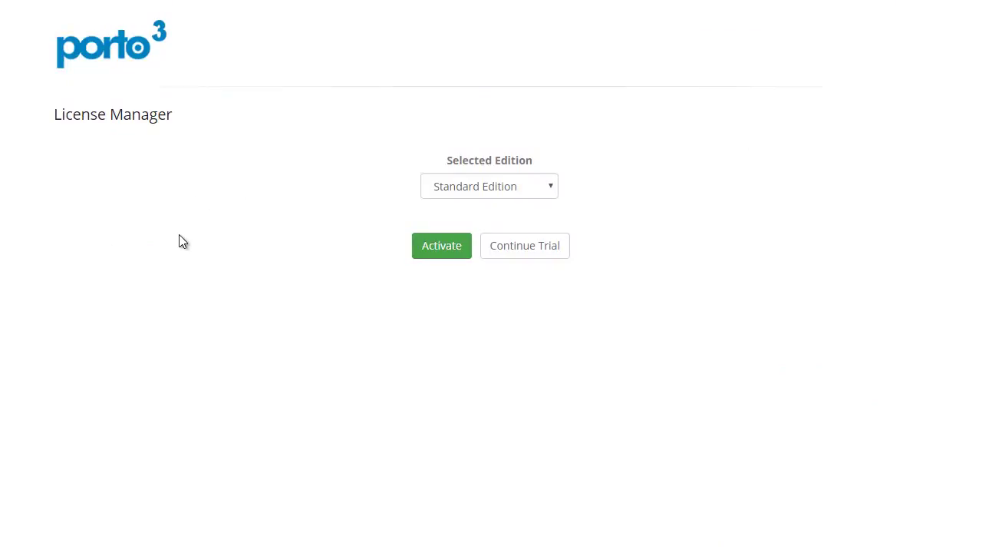
{"action": "left_click", "coordinate": [496, 186]}
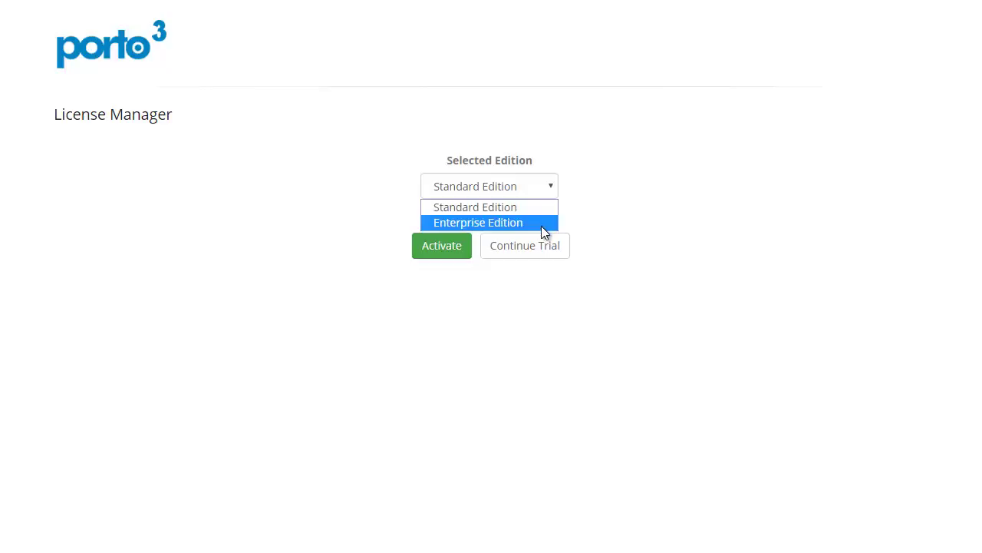
{"action": "left_click", "coordinate": [548, 212]}
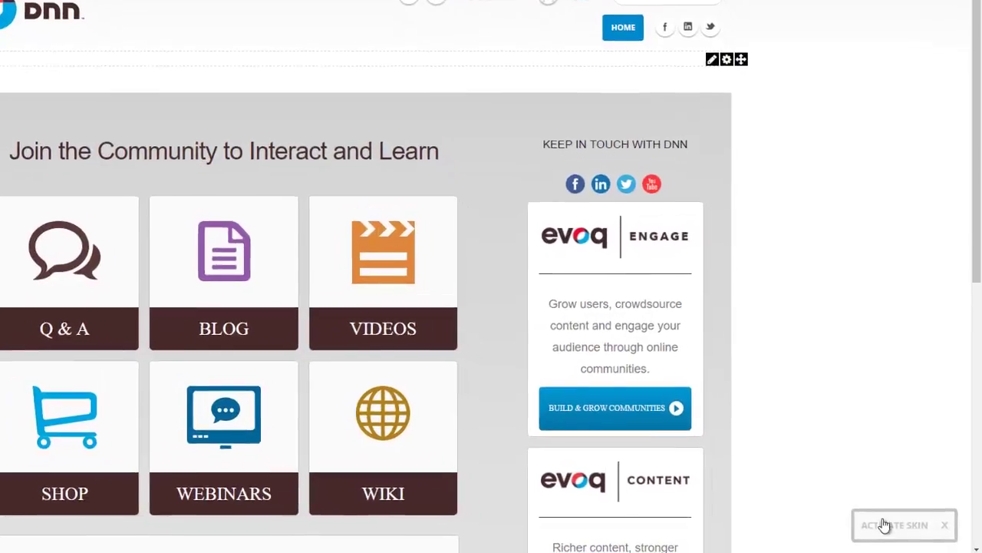
Reopen the Porto License Manager and check the 14 days of trial remaining
{"action": "left_click", "coordinate": [887, 527]}
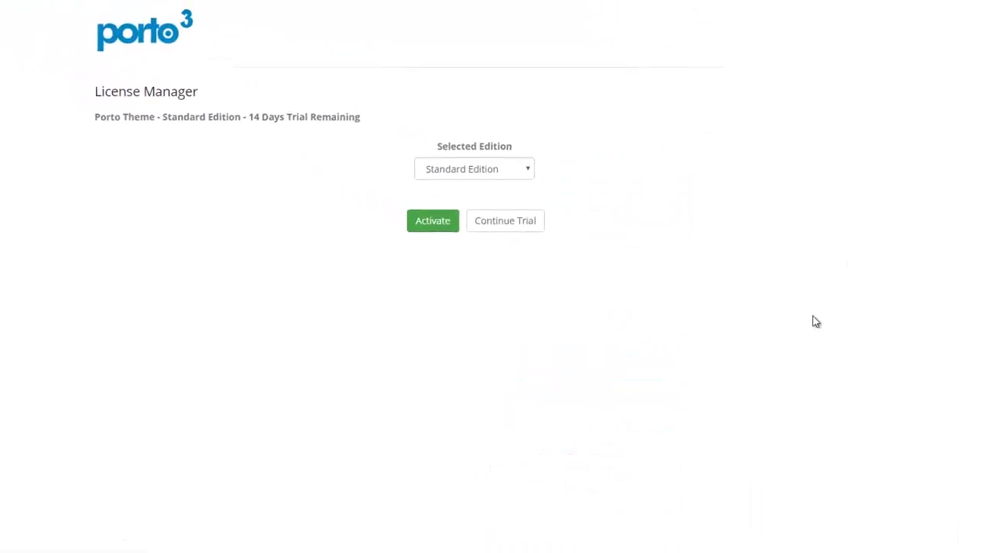
{"action": "left_click_drag", "start_coordinate": [264, 125], "coordinate": [300, 123]}
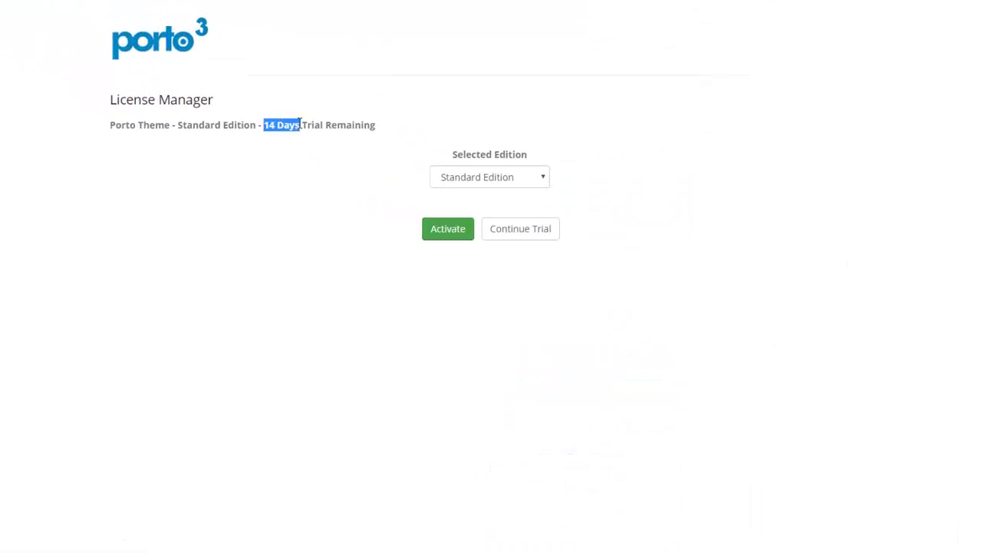
{"action": "left_click", "coordinate": [301, 160]}
Request a Porto activation key for the purchase e-mail address, then continue to applying the key
{"action": "left_click", "coordinate": [451, 235]}
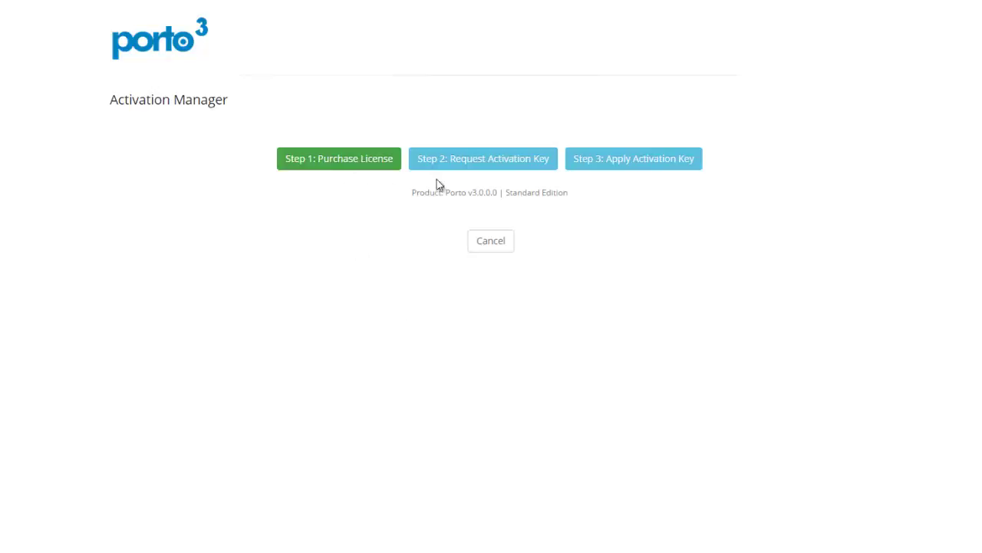
{"action": "left_click", "coordinate": [516, 169]}
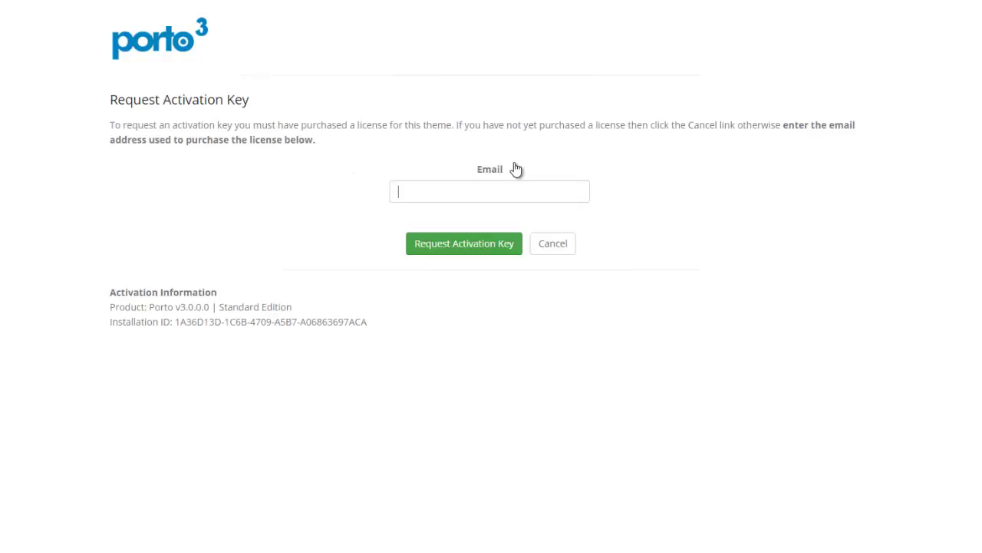
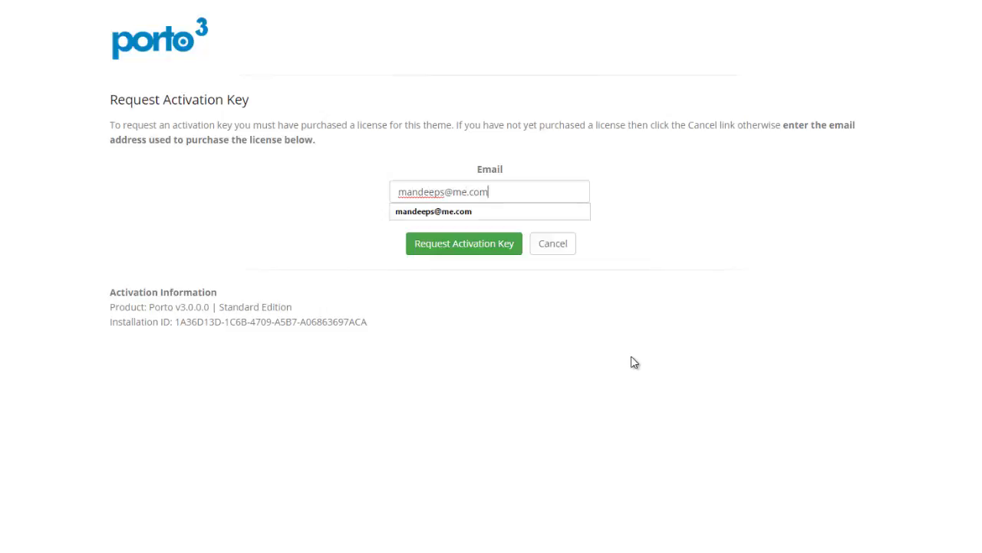
{"action": "key", "text": "Return"}
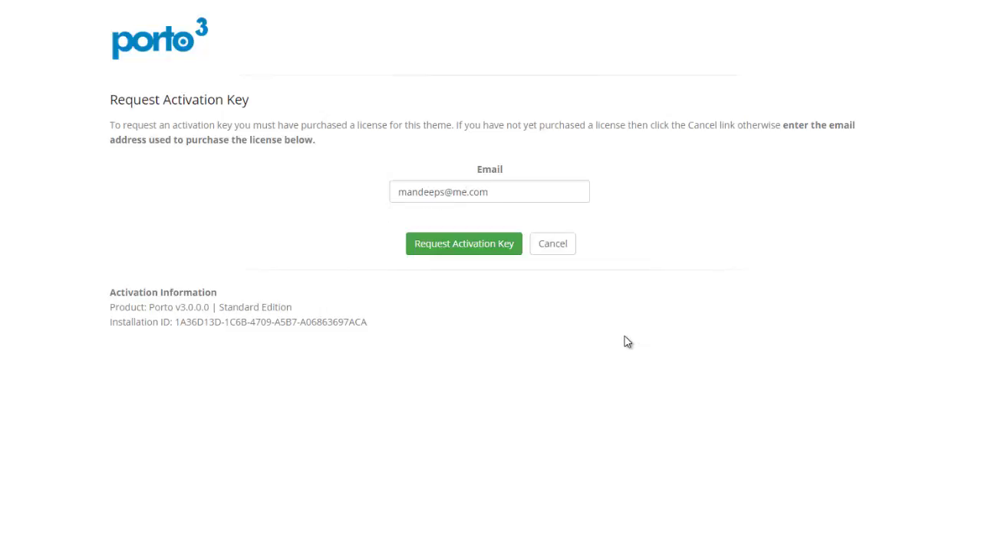
{"action": "left_click", "coordinate": [491, 255]}
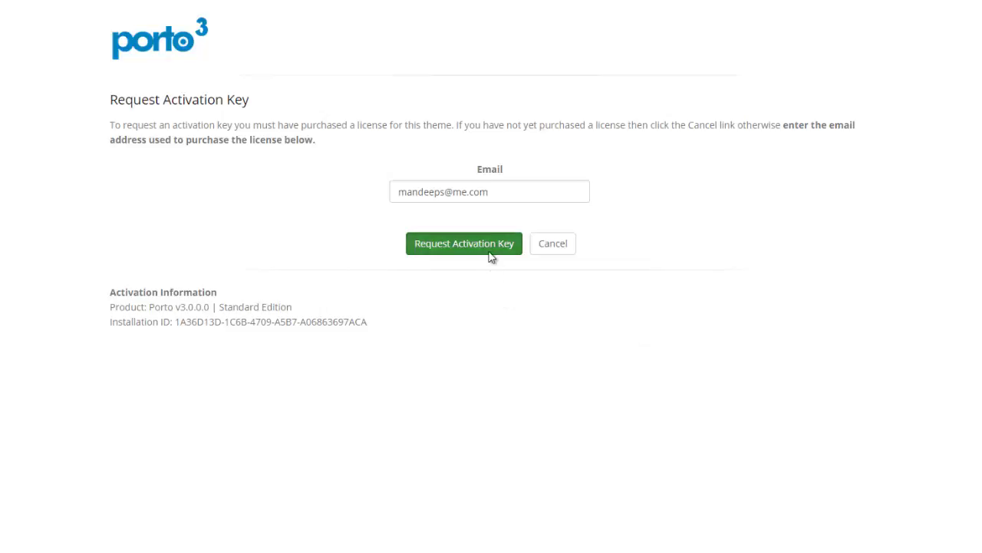
{"action": "left_click", "coordinate": [542, 63]}
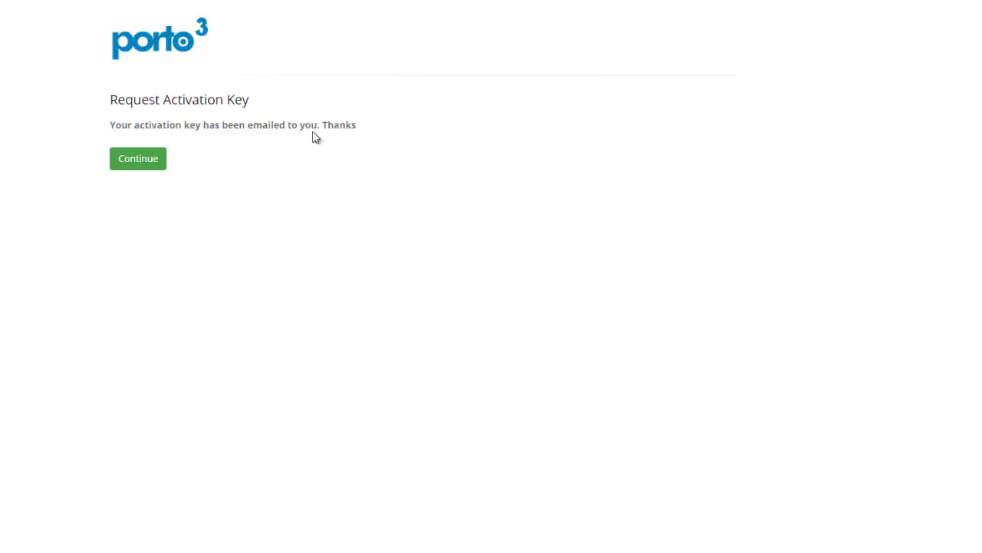
{"action": "left_click", "coordinate": [163, 167]}
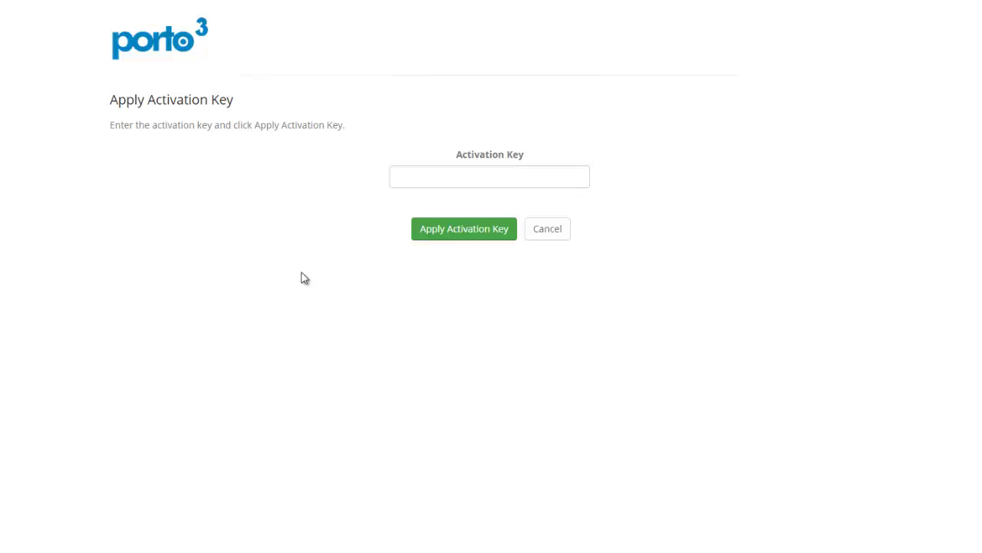
Paste the emailed key into the Activation Key field, apply it, and continue home
{"action": "right_click", "coordinate": [426, 183]}
{"action": "left_click", "coordinate": [462, 262]}
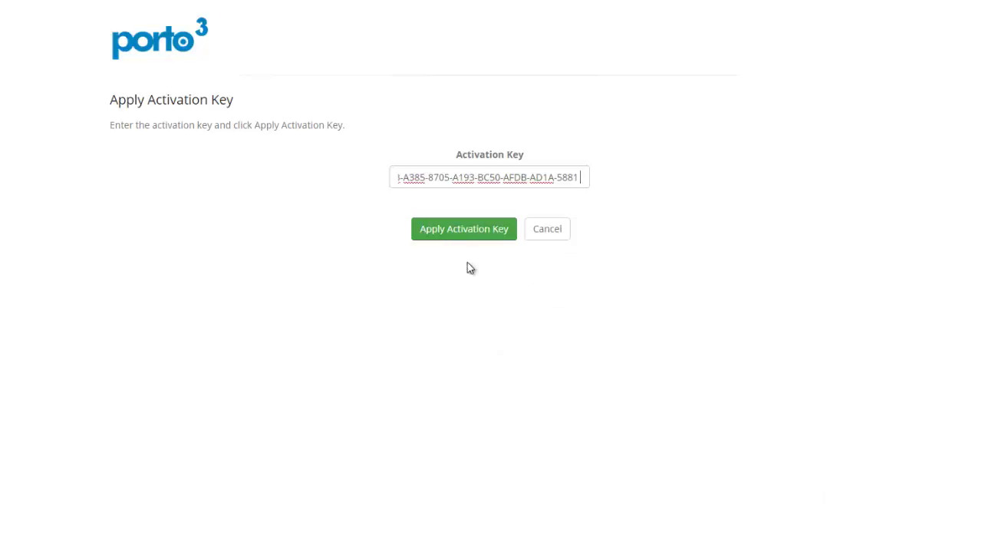
{"action": "left_click", "coordinate": [456, 234]}
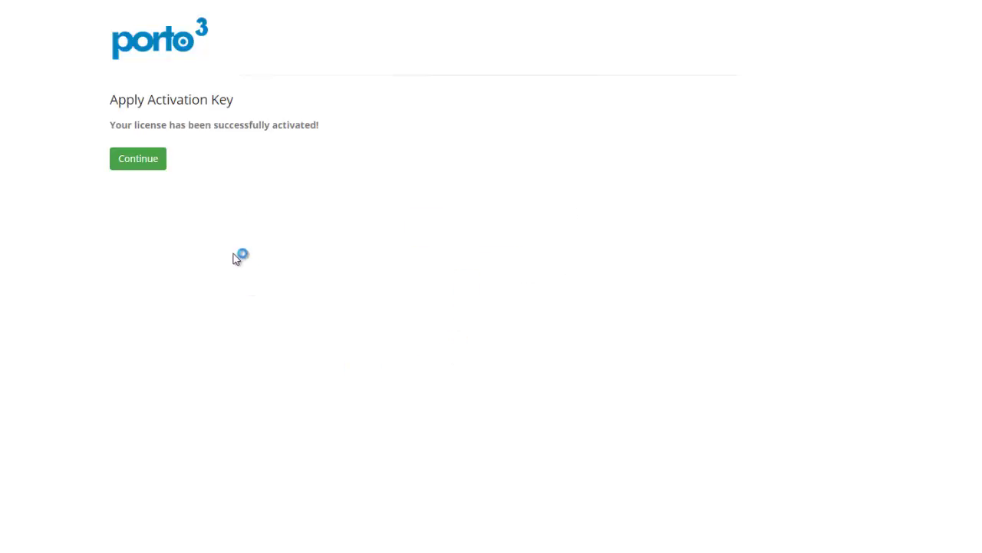
{"action": "left_click", "coordinate": [141, 161]}
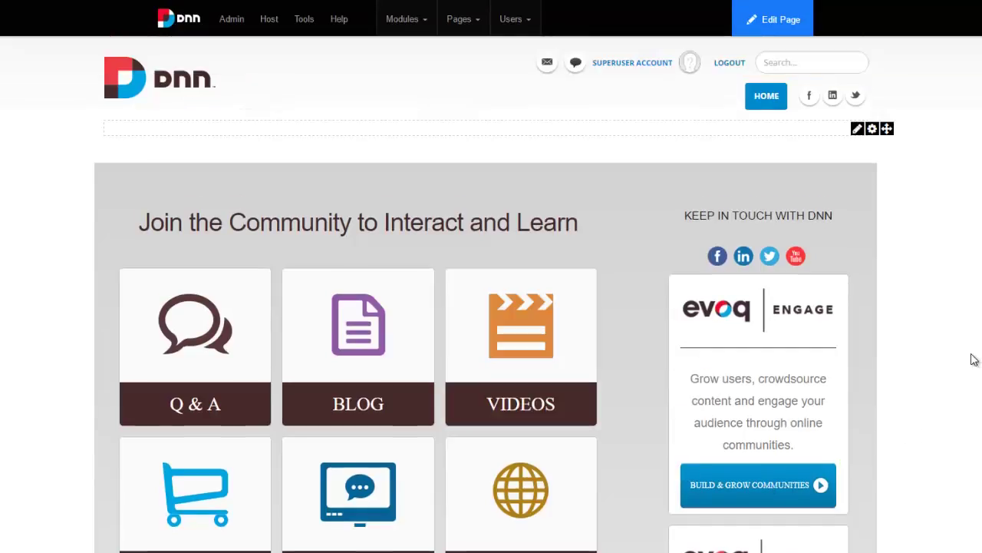